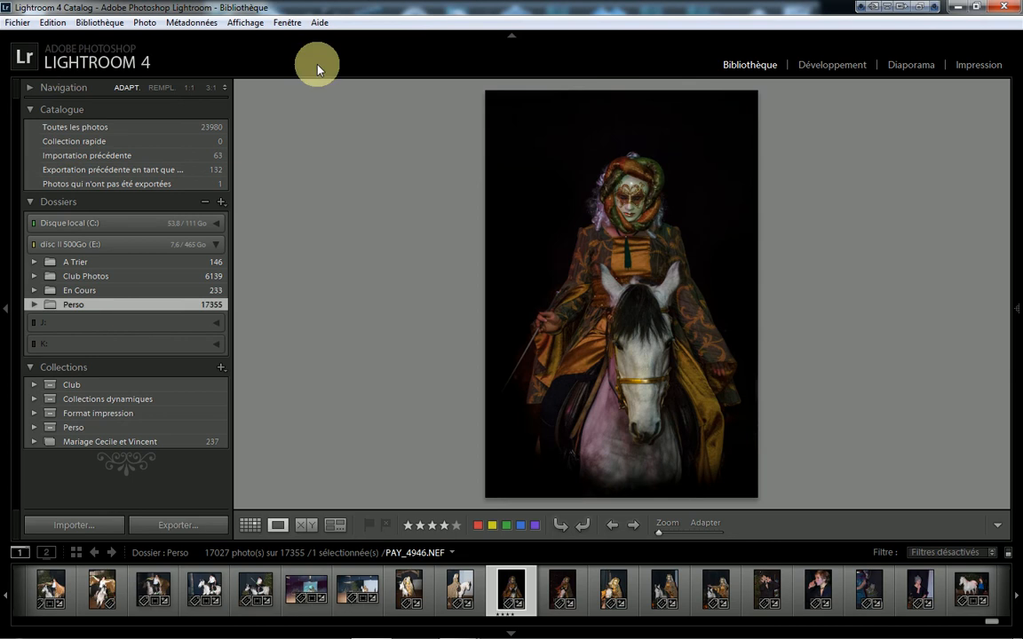
Reveal the hidden panel group containing the histogram and metadata, and briefly hide and restore the navigation panel group.
click(1017, 309)
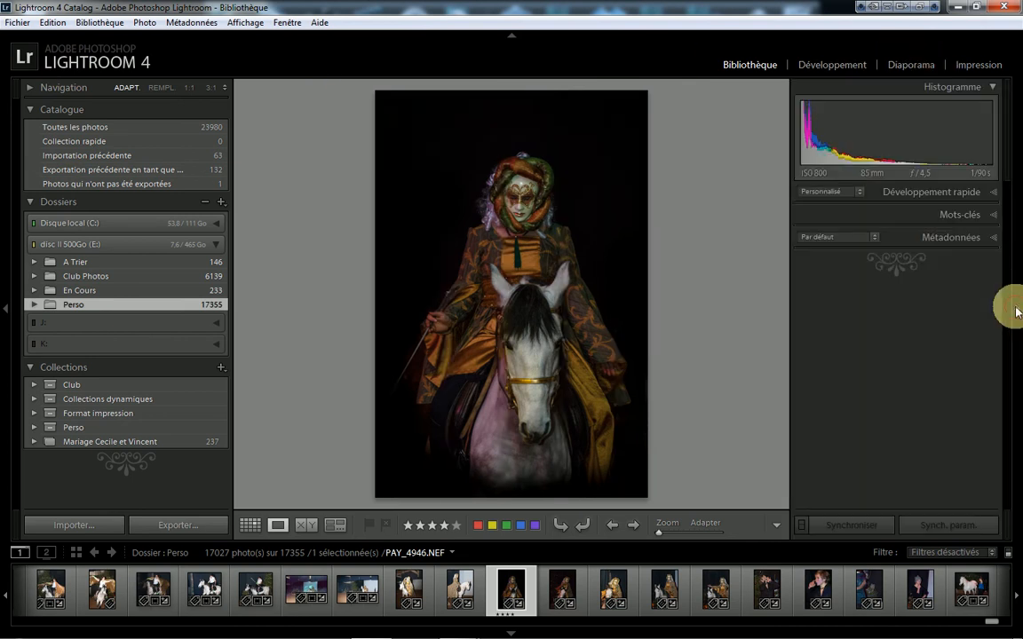
click(7, 310)
click(7, 310)
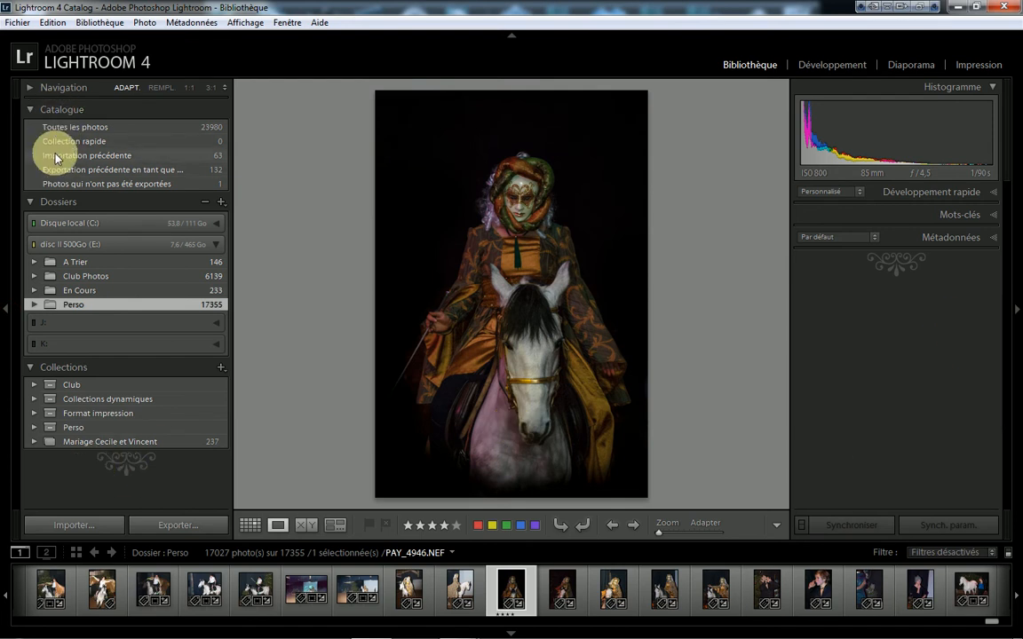
Collapse the Dossiers, Catalogue and Collections panels.
click(31, 203)
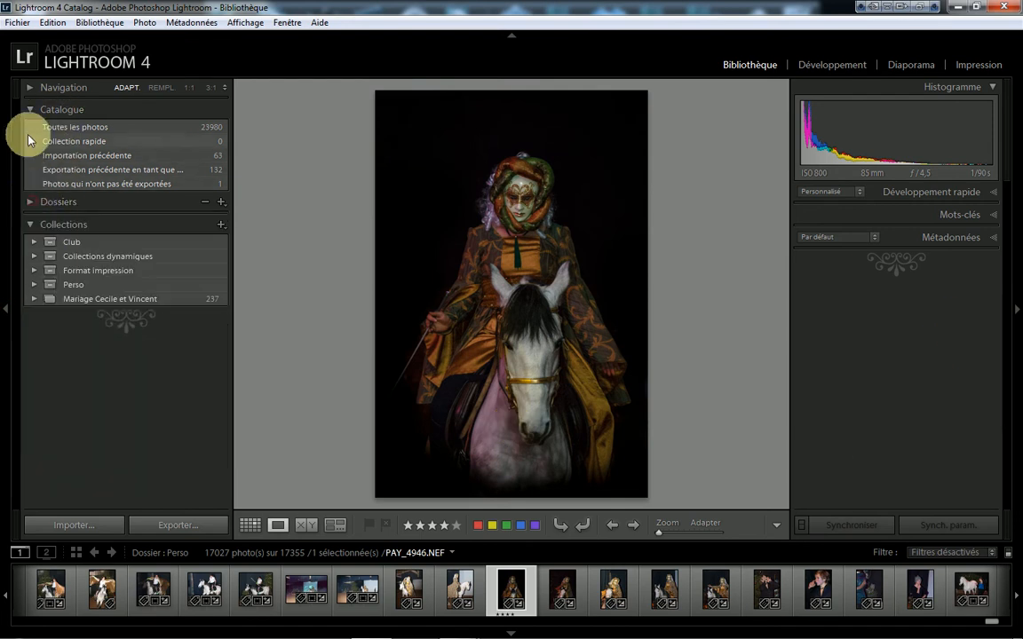
click(29, 109)
click(31, 156)
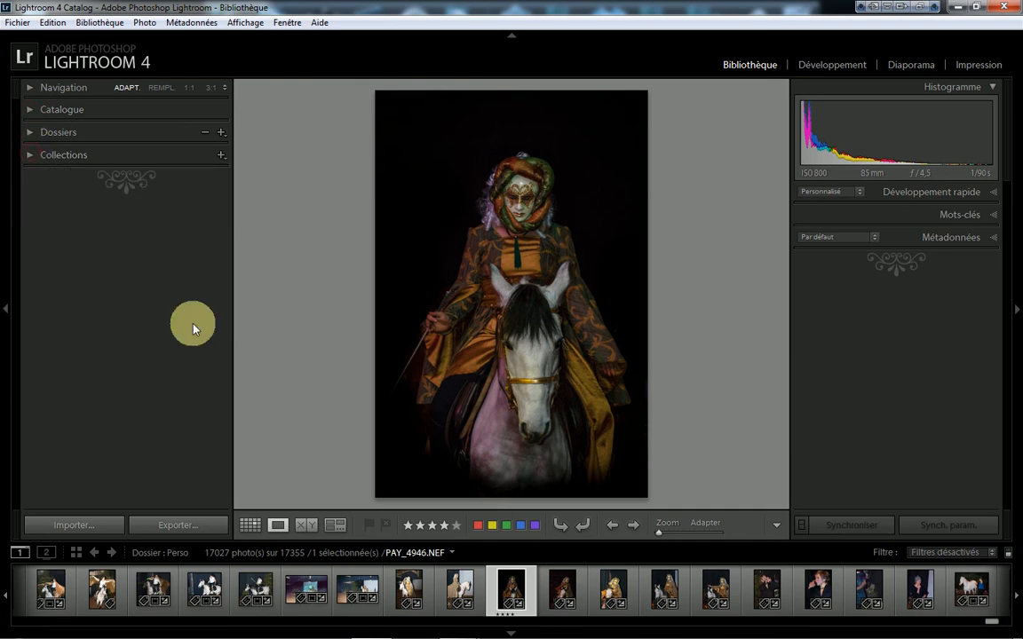
Enable Mode Solo for the navigation panels and try it by expanding Dossiers, Catalogue and Collections in turn, ending on Catalogue.
right_click(96, 253)
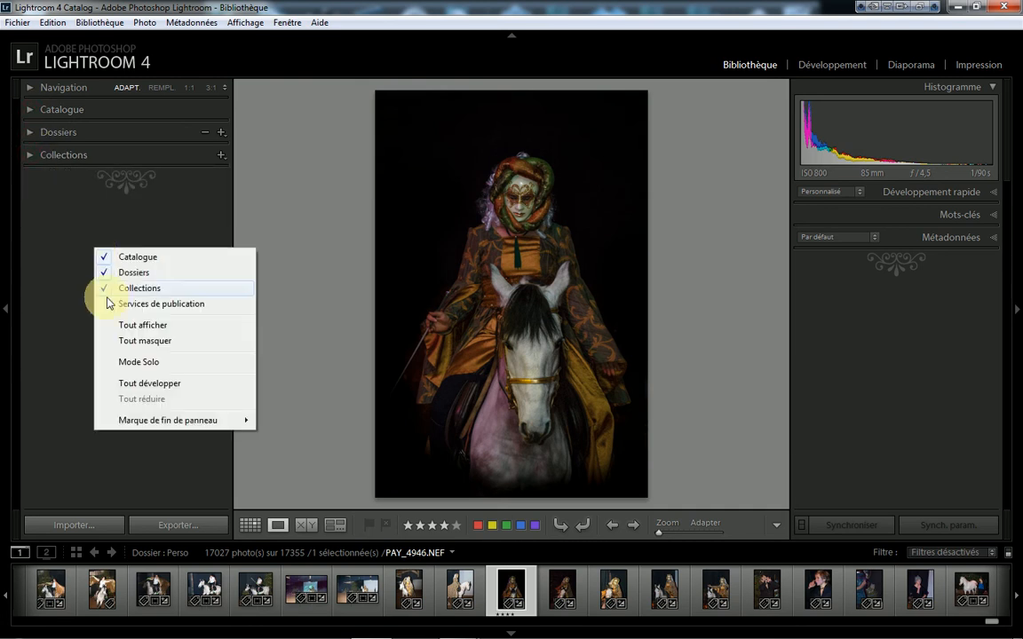
click(139, 362)
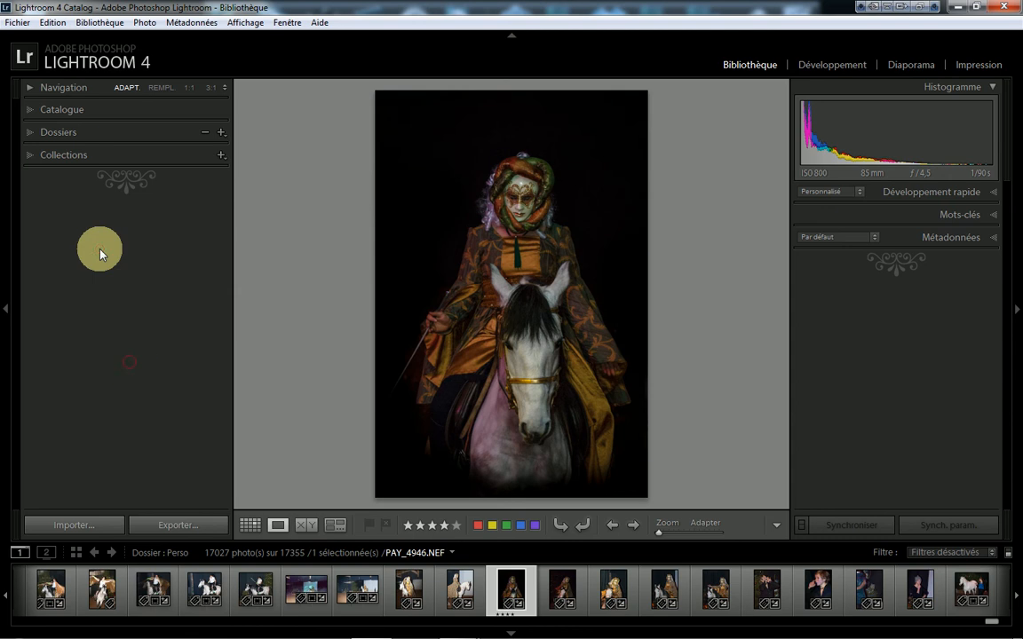
click(30, 133)
click(30, 110)
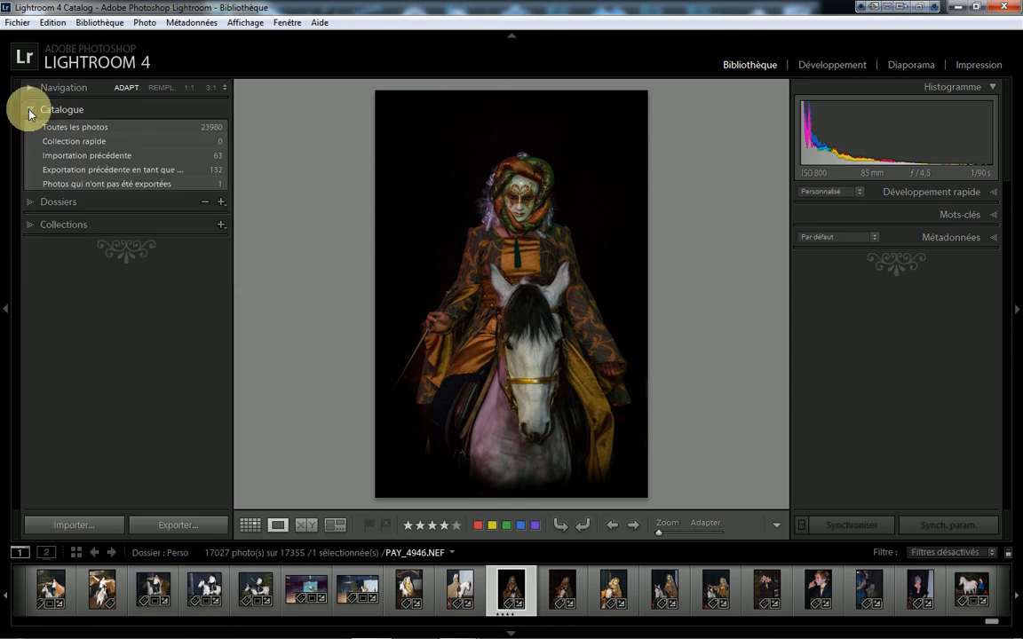
click(29, 225)
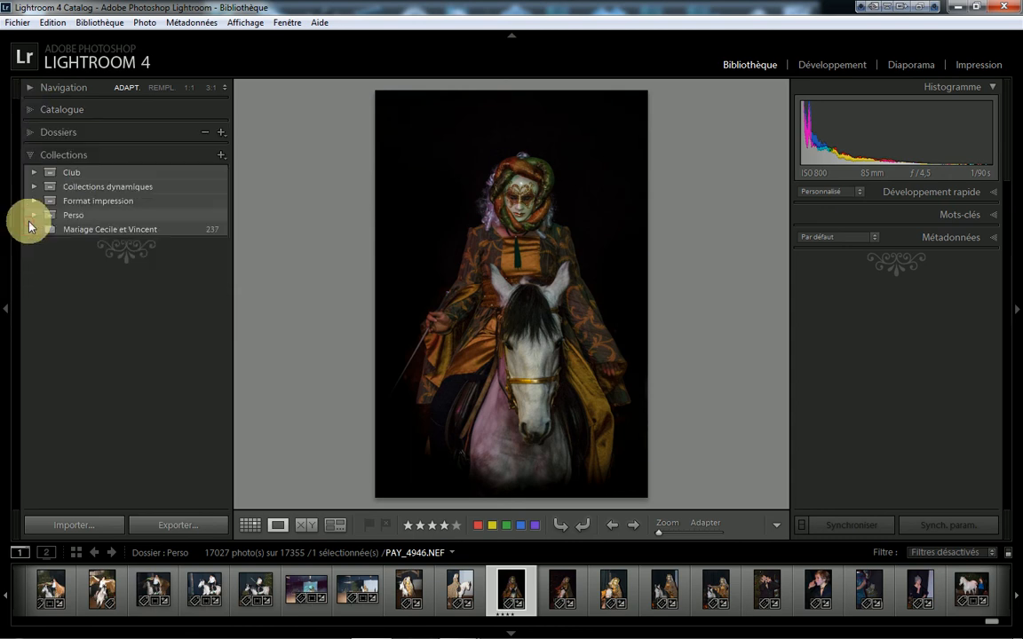
click(30, 108)
Hide the Mots-clés panel and show it again.
right_click(953, 304)
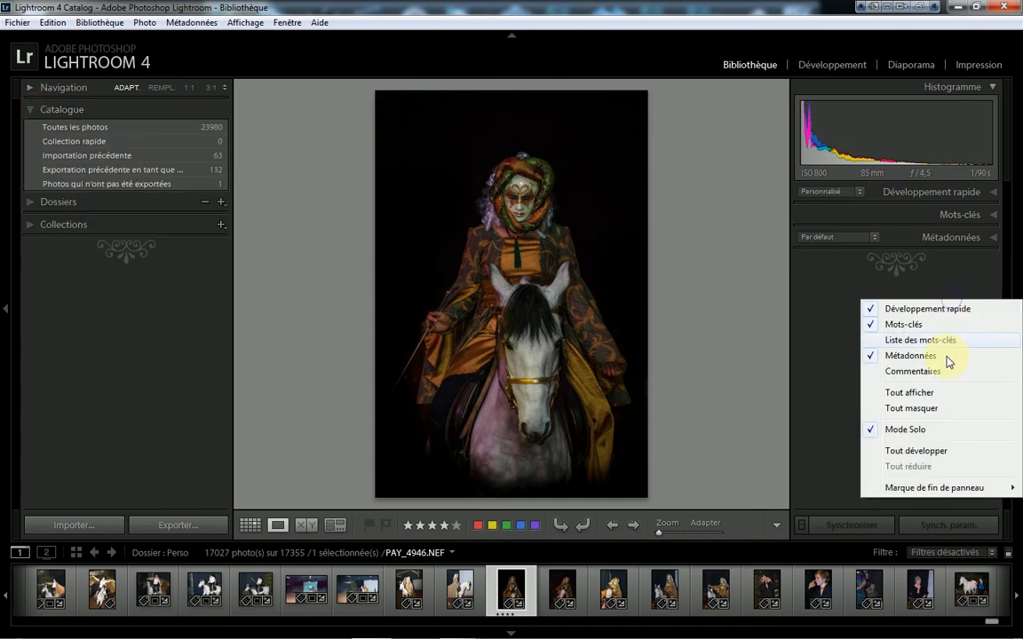
click(872, 325)
right_click(851, 308)
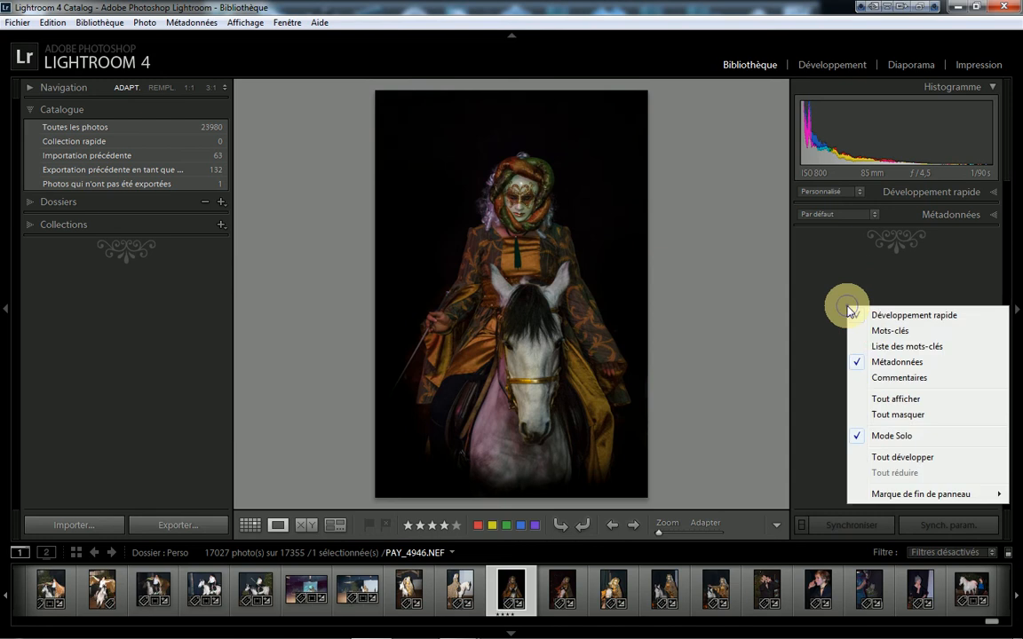
click(863, 333)
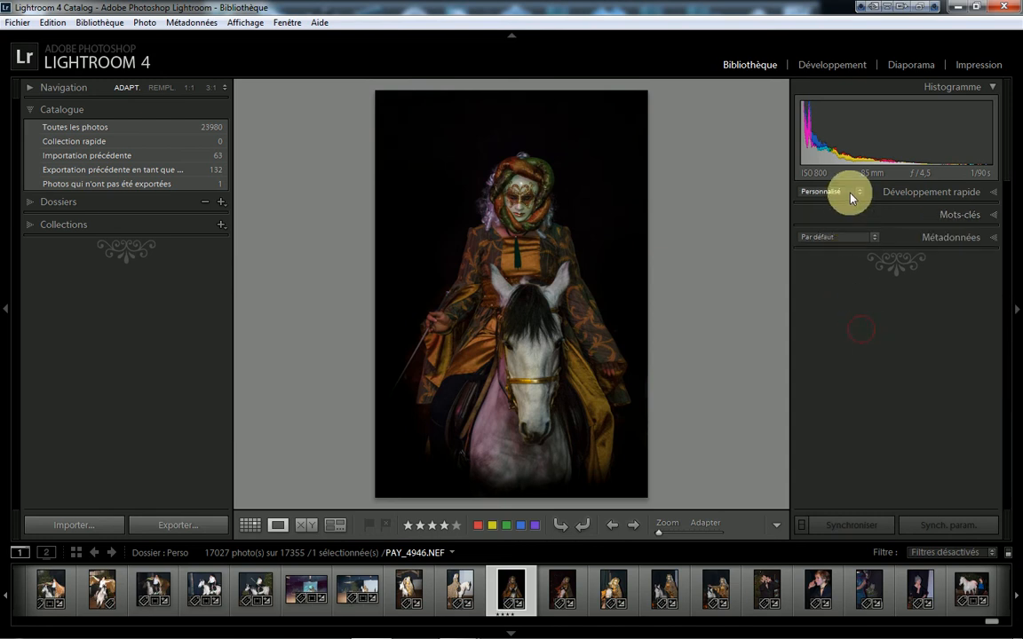
Examine the Métadonnées panel's contents and the lists of panels that can be shown or hidden in both panel groups.
click(993, 237)
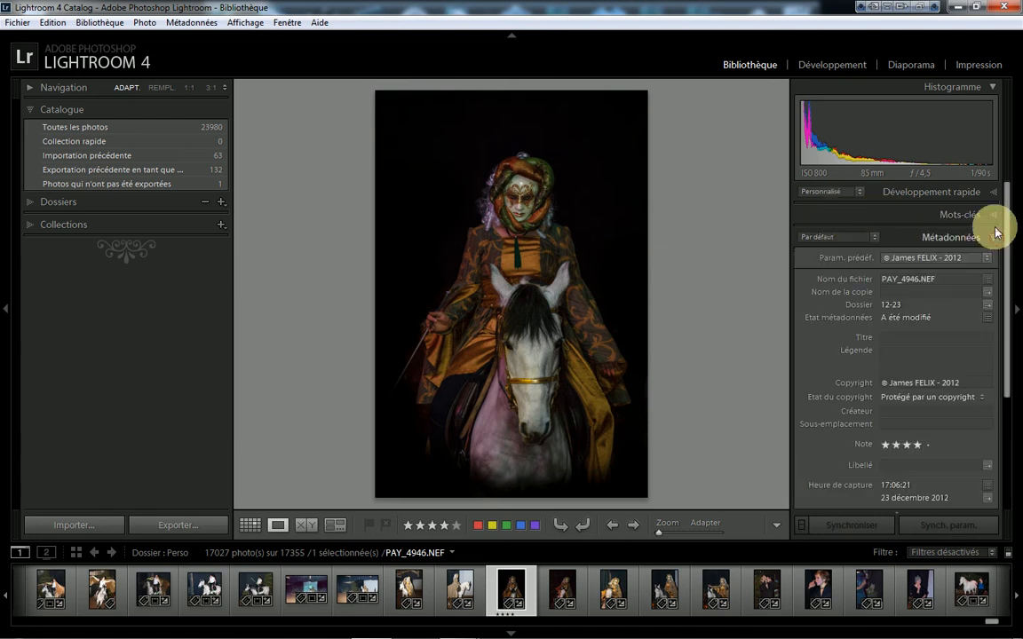
click(993, 238)
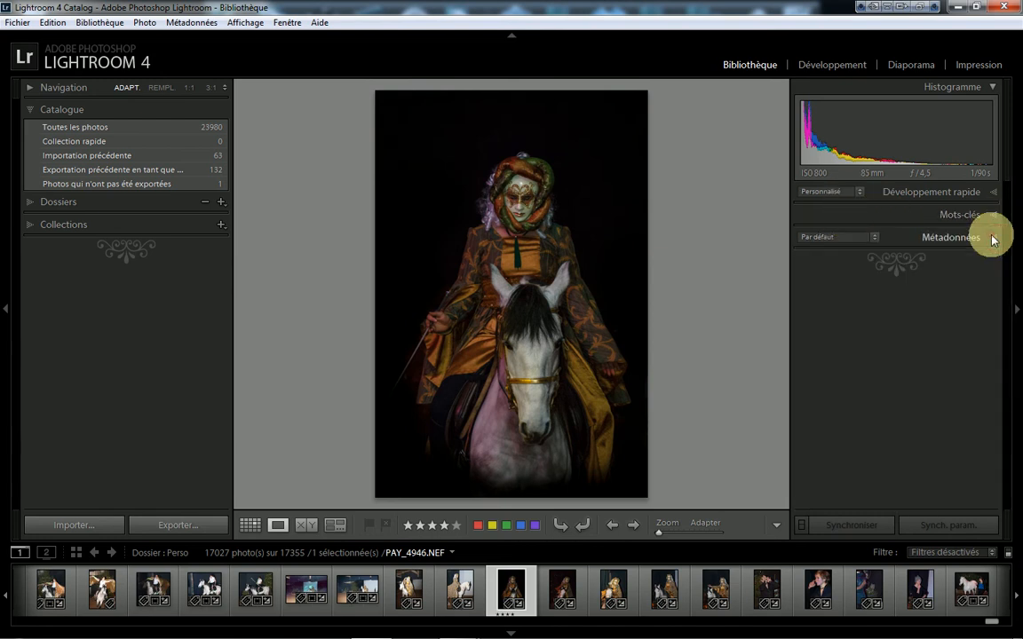
right_click(941, 348)
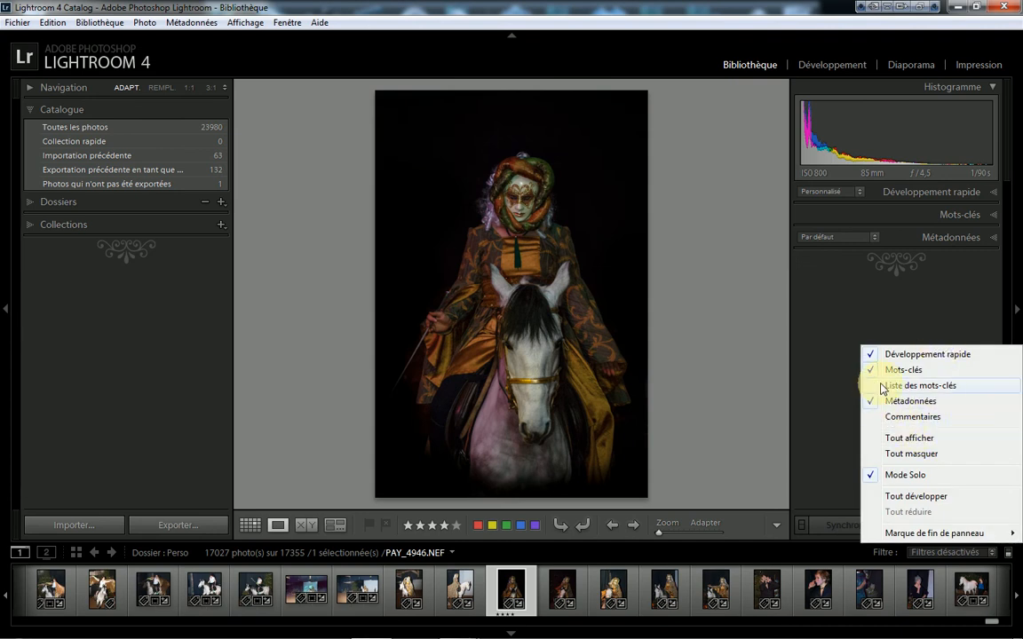
right_click(73, 316)
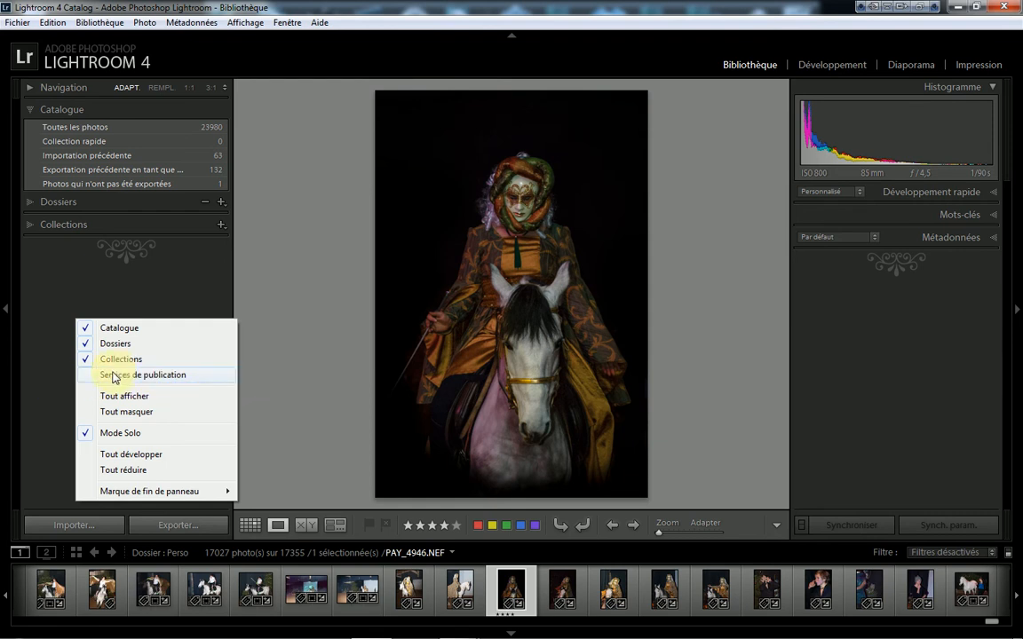
click(55, 299)
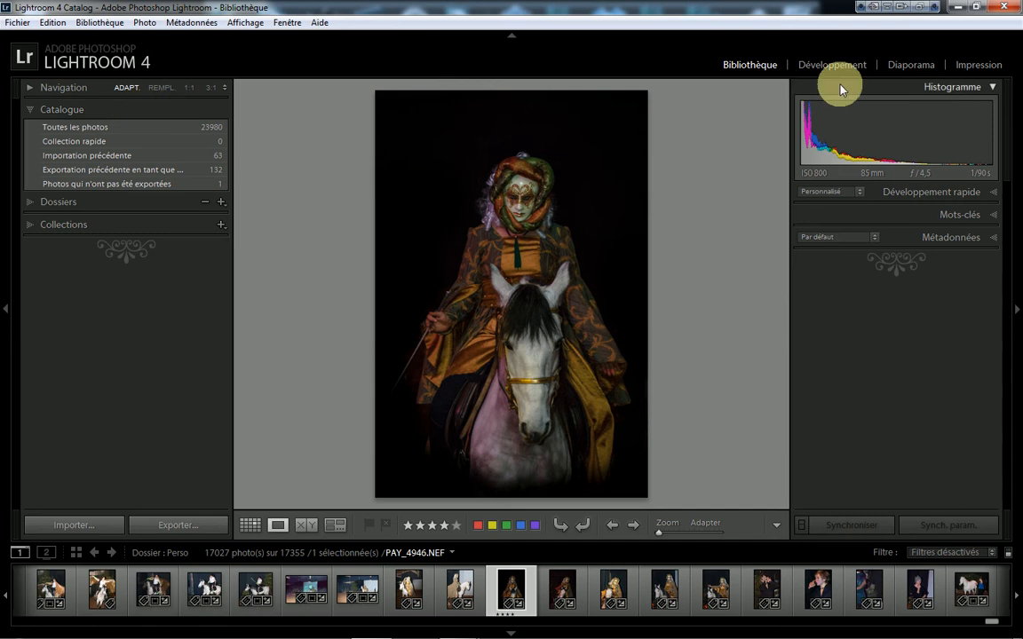
Add the Cartes and Livres modules to the module picker.
right_click(563, 62)
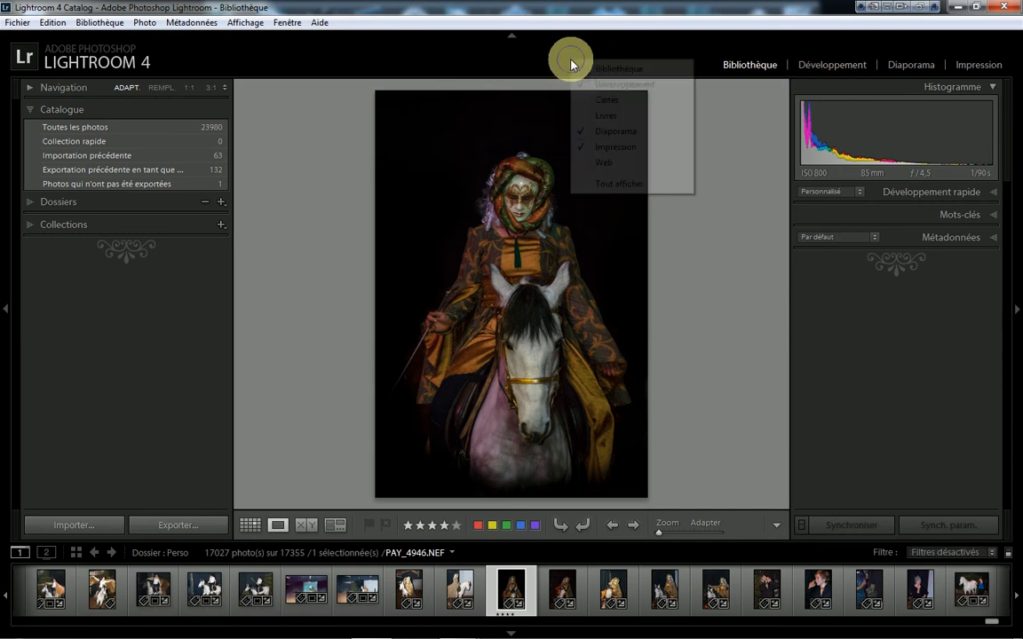
click(586, 106)
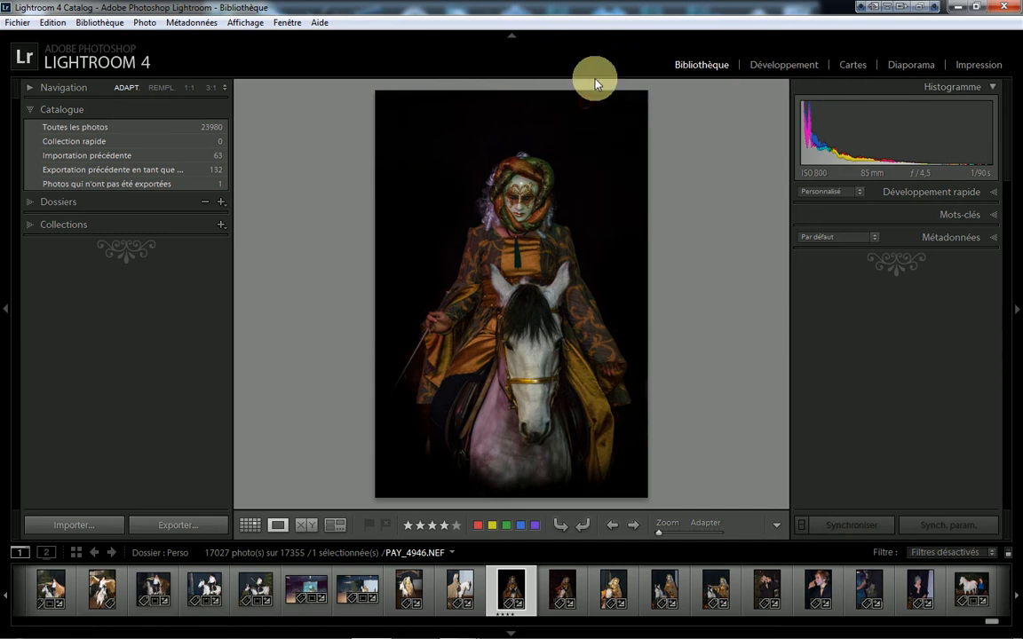
right_click(592, 67)
click(606, 116)
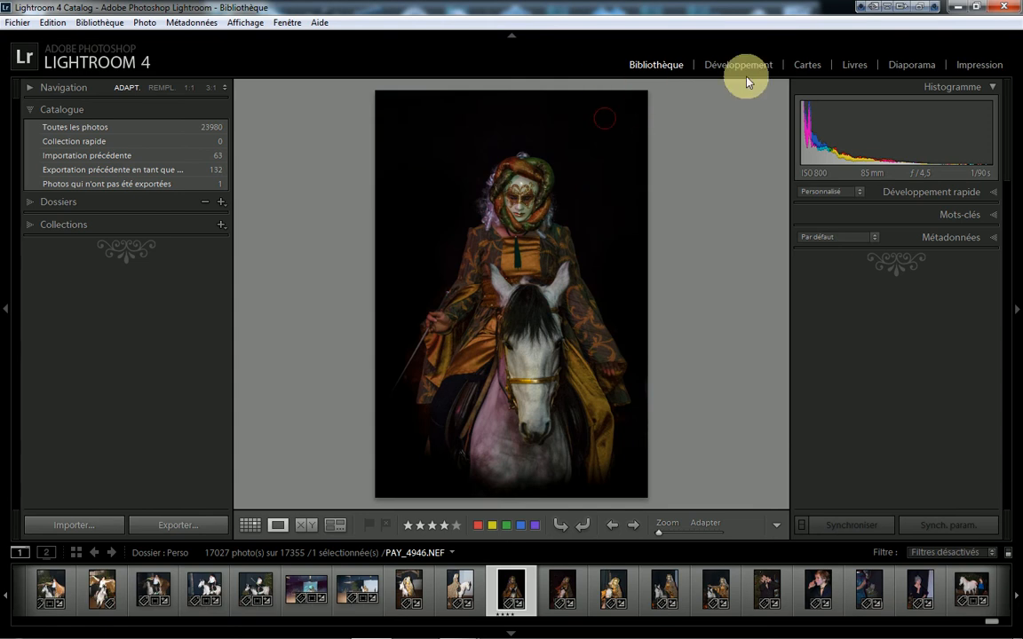
Remove the Cartes and Livres modules from the module picker.
right_click(594, 67)
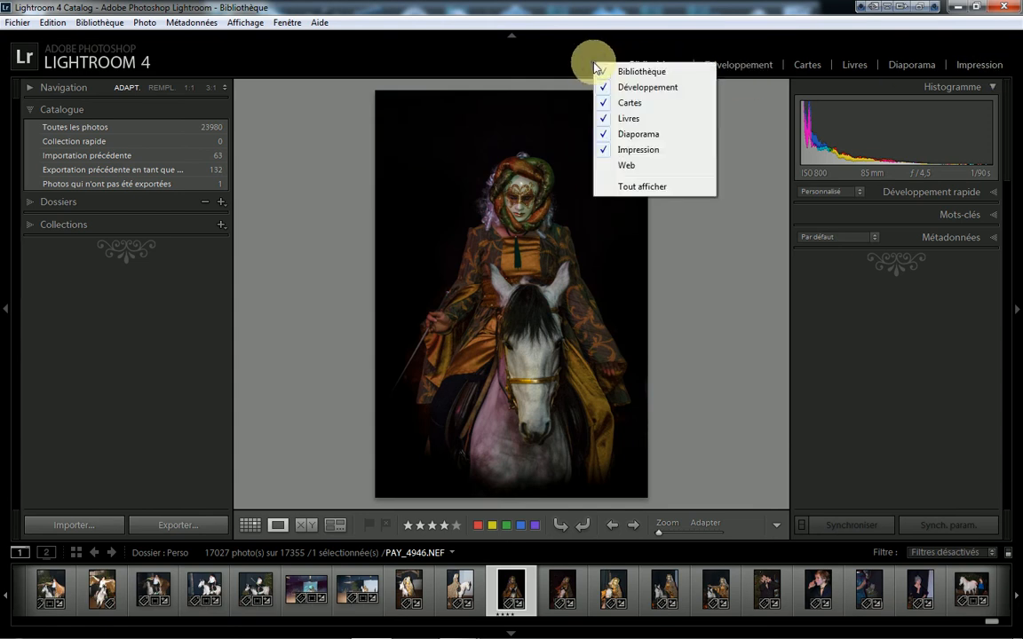
click(605, 105)
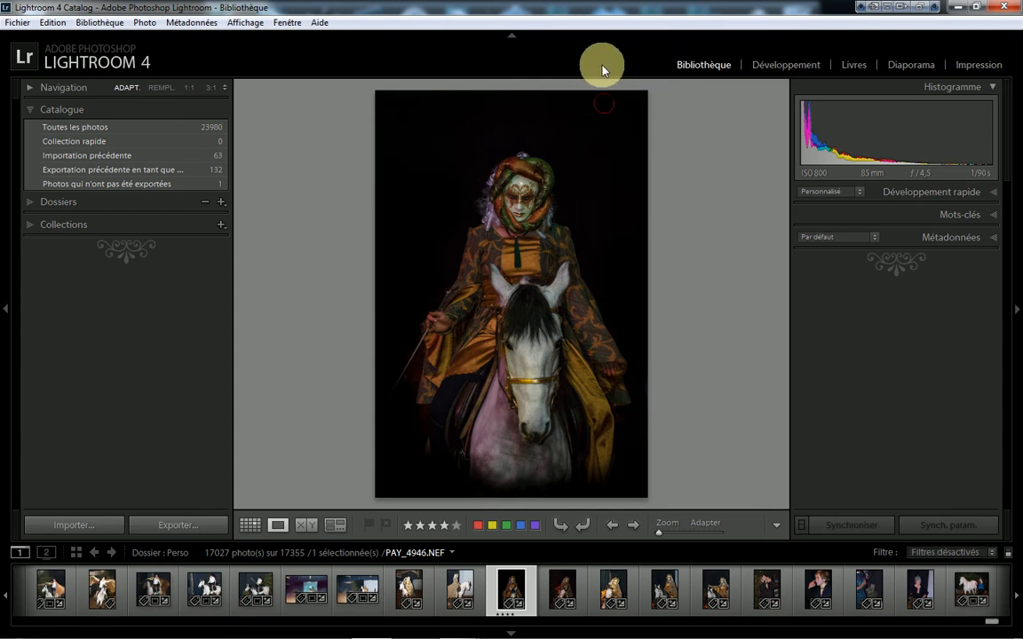
right_click(604, 66)
click(610, 123)
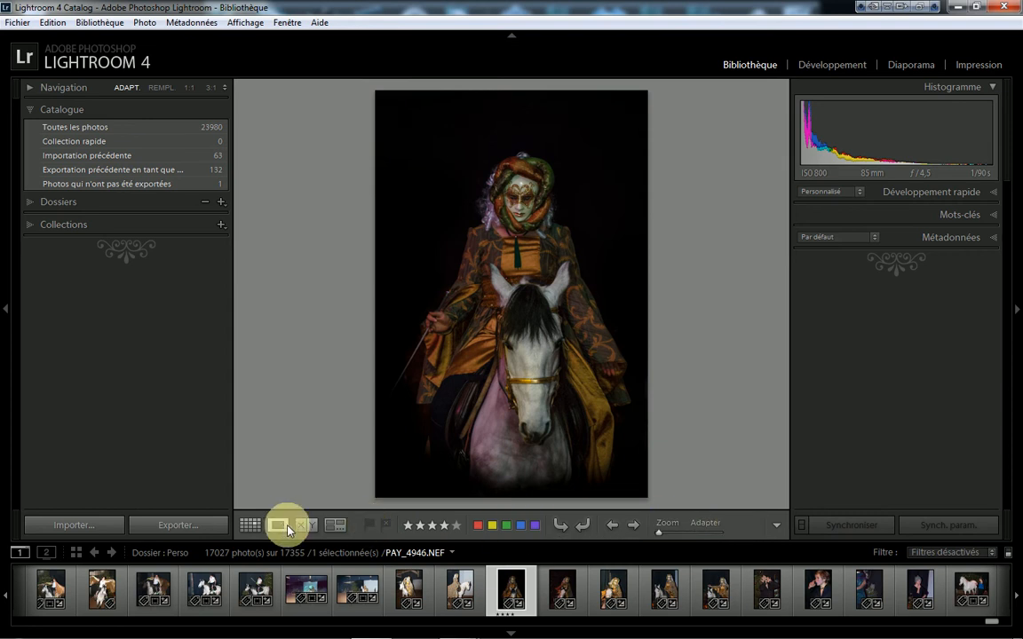
Show the Tri tool in the Bibliothèque toolbar and hide it again.
click(776, 526)
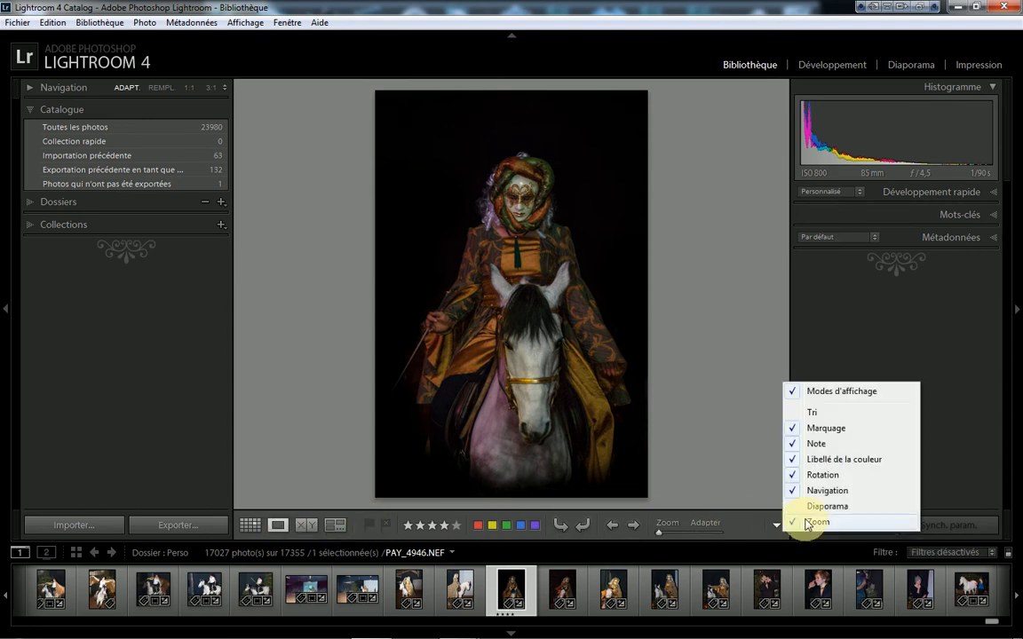
click(797, 414)
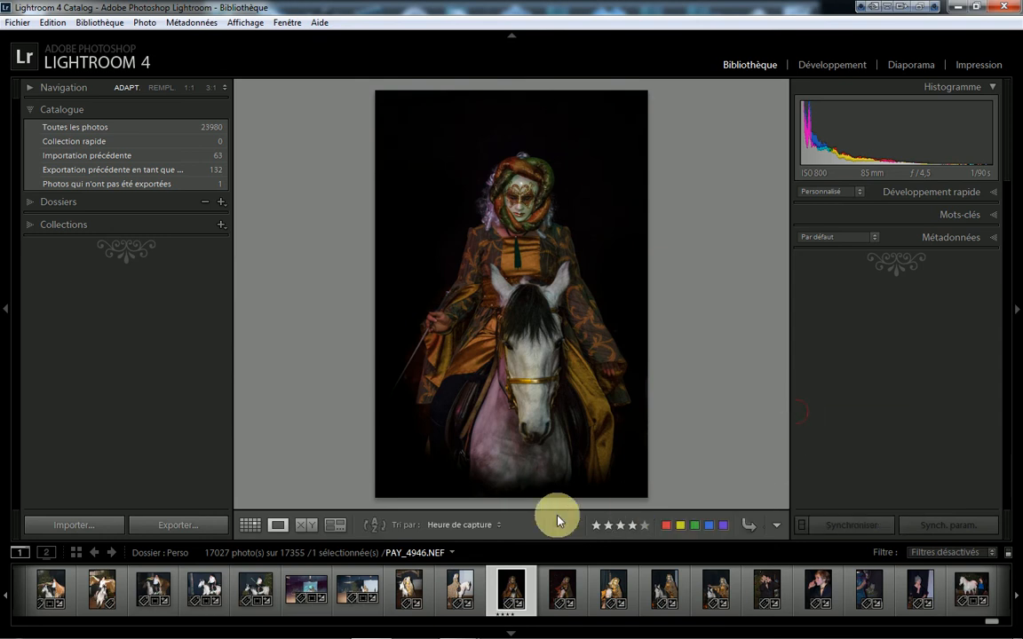
click(776, 527)
click(796, 414)
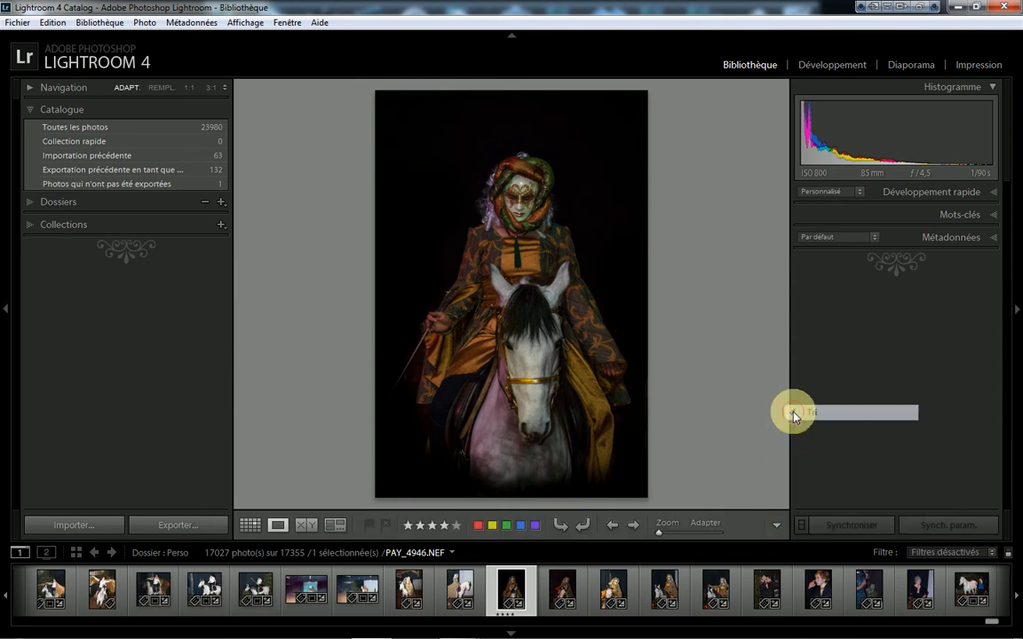
Examine which tools the Bibliothèque toolbar can display.
click(777, 526)
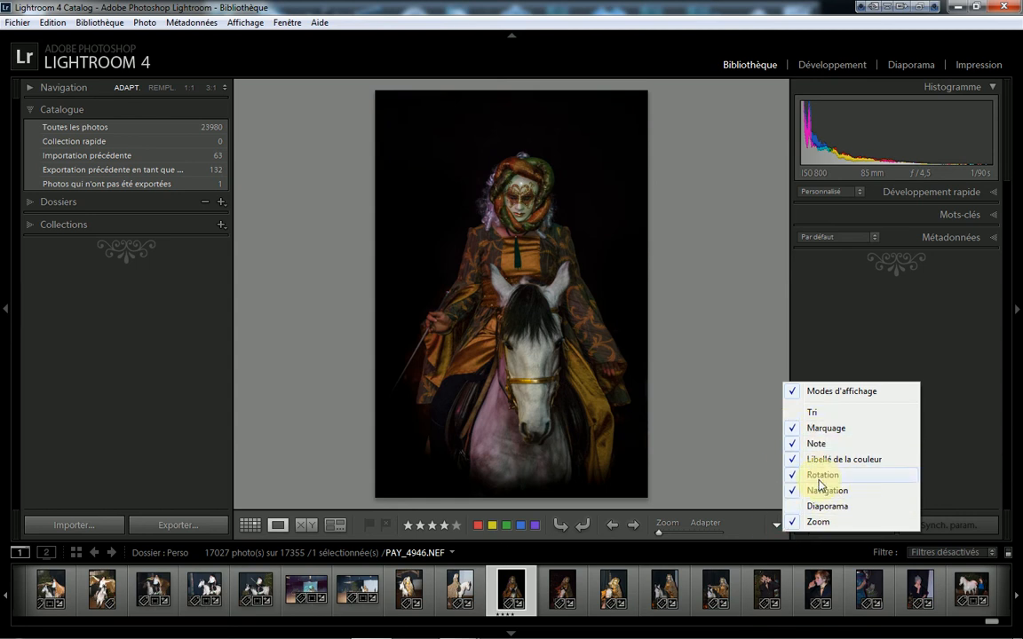
click(694, 533)
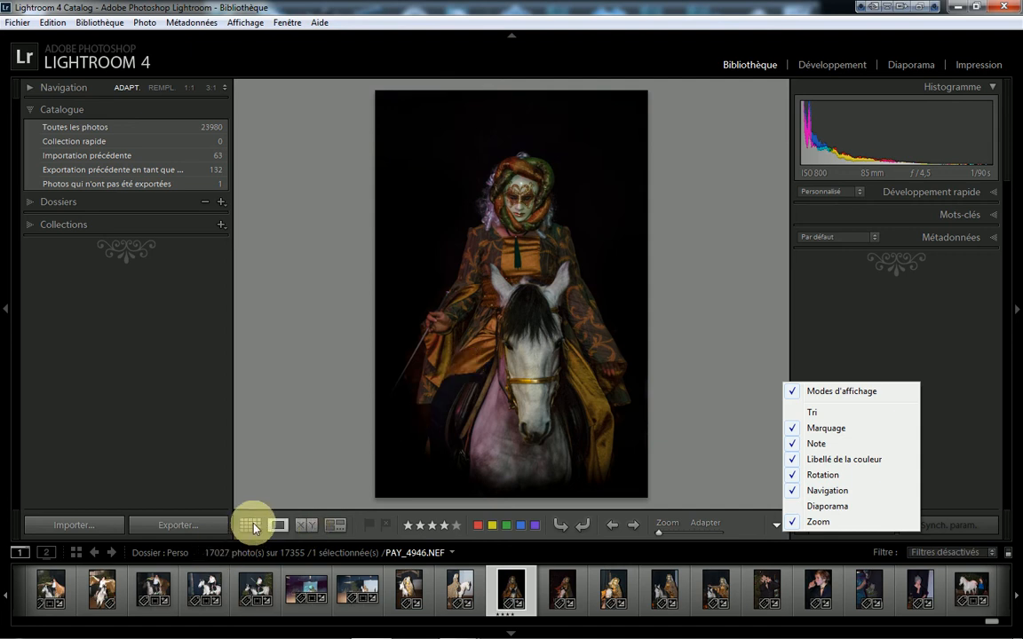
Switch to the Développement module and set its panel end mark to Fleur.
click(824, 65)
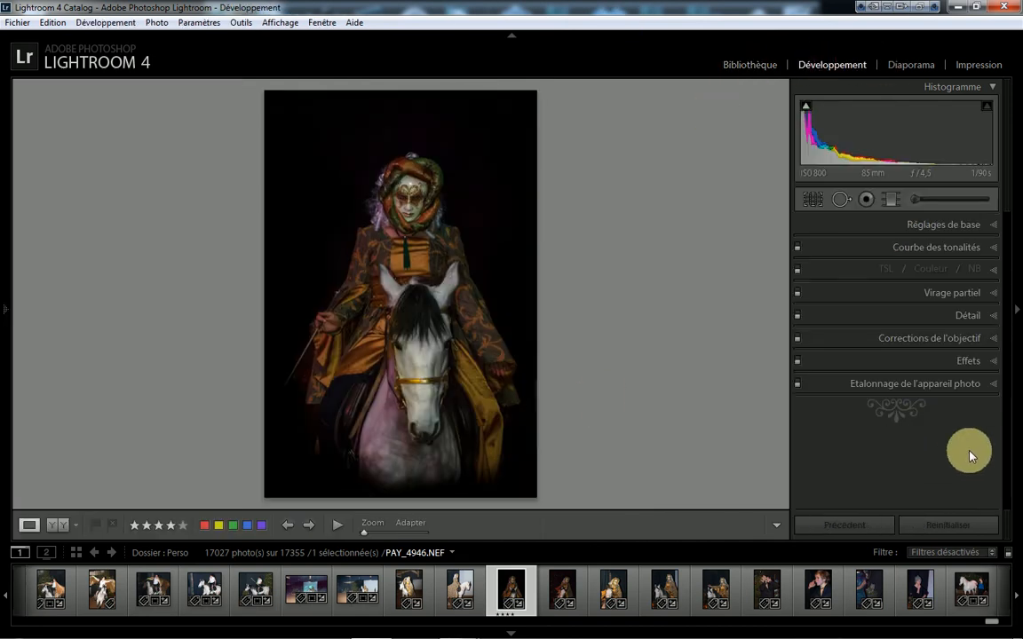
right_click(856, 452)
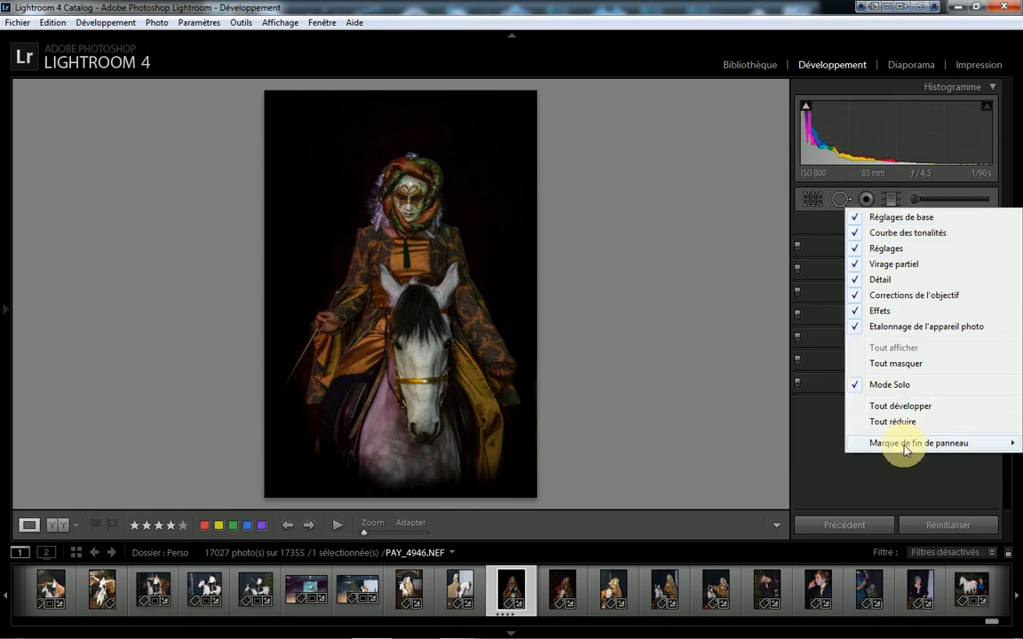
mouse_move(903, 449)
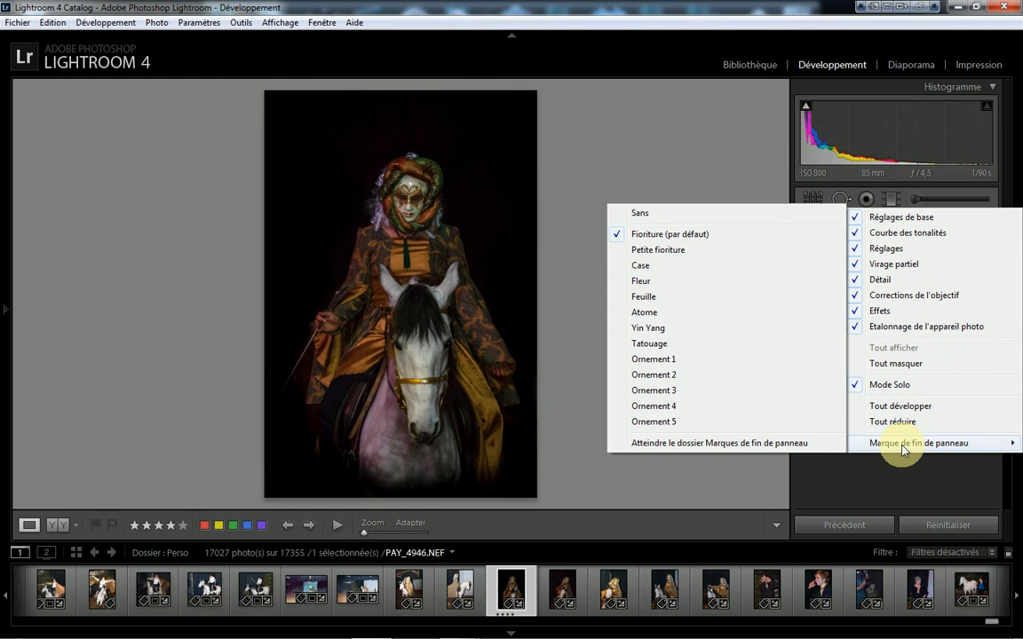
click(879, 497)
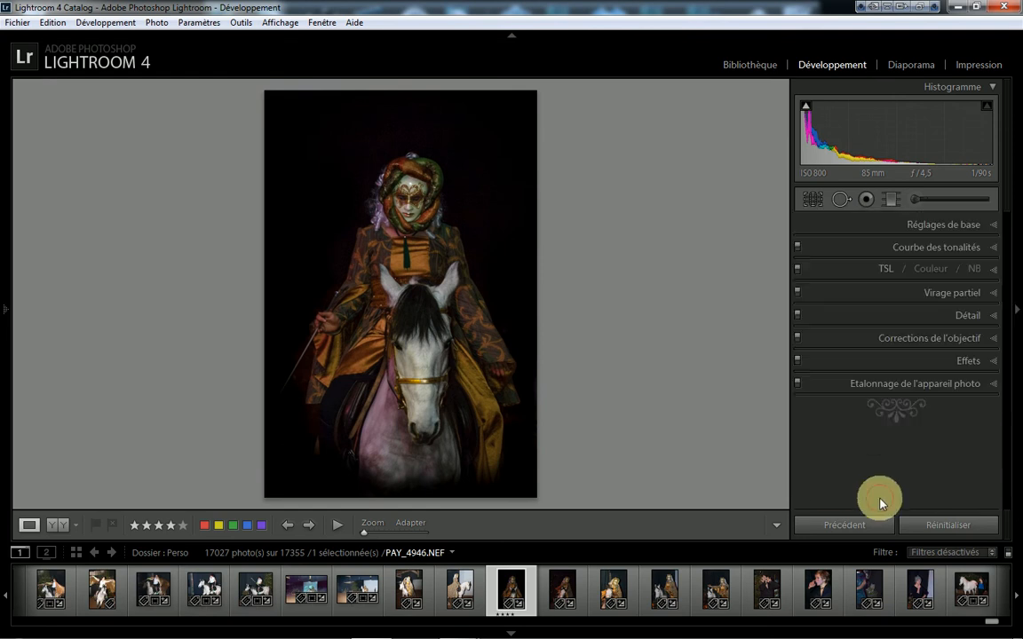
right_click(883, 421)
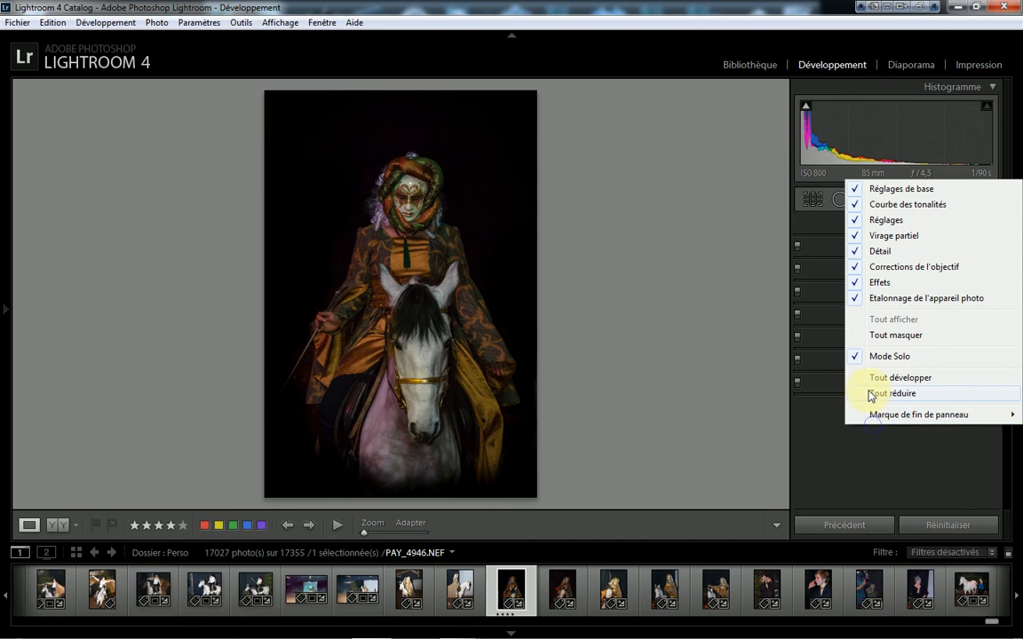
mouse_move(879, 419)
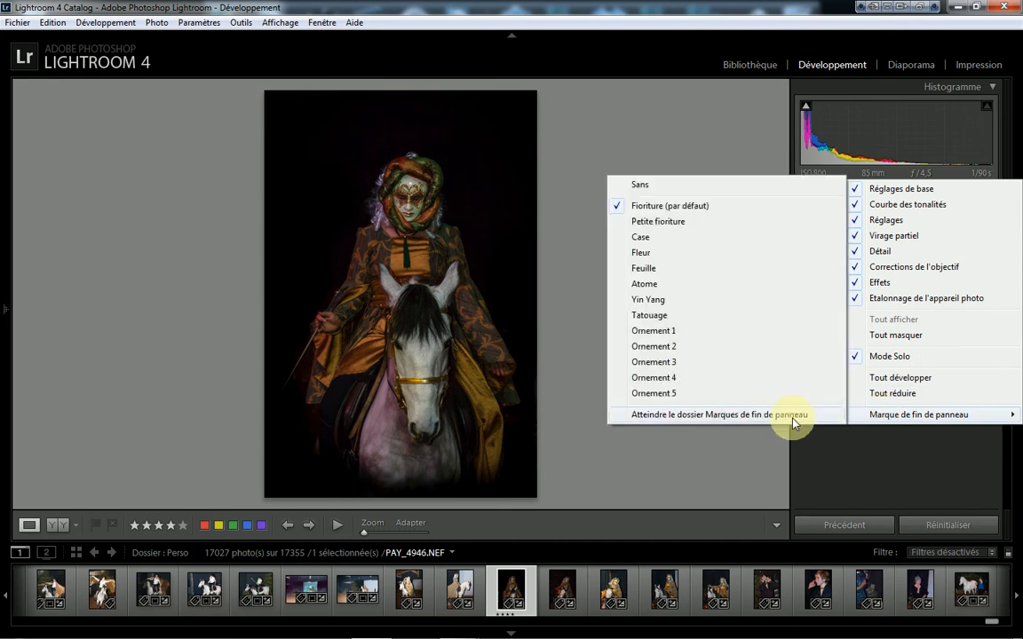
click(651, 254)
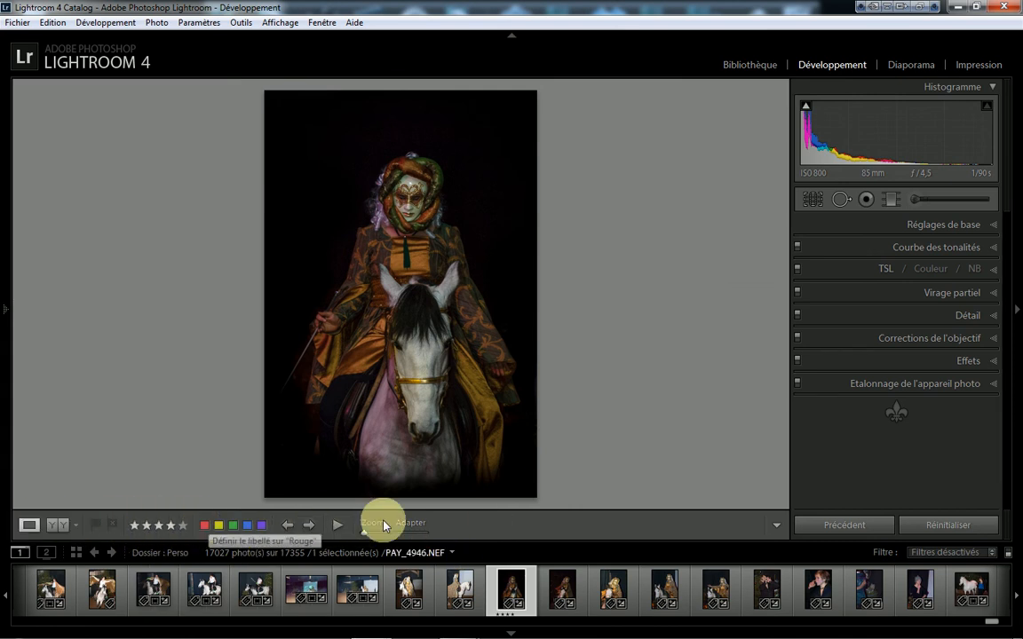
Examine which tools the Développement toolbar can display.
click(772, 526)
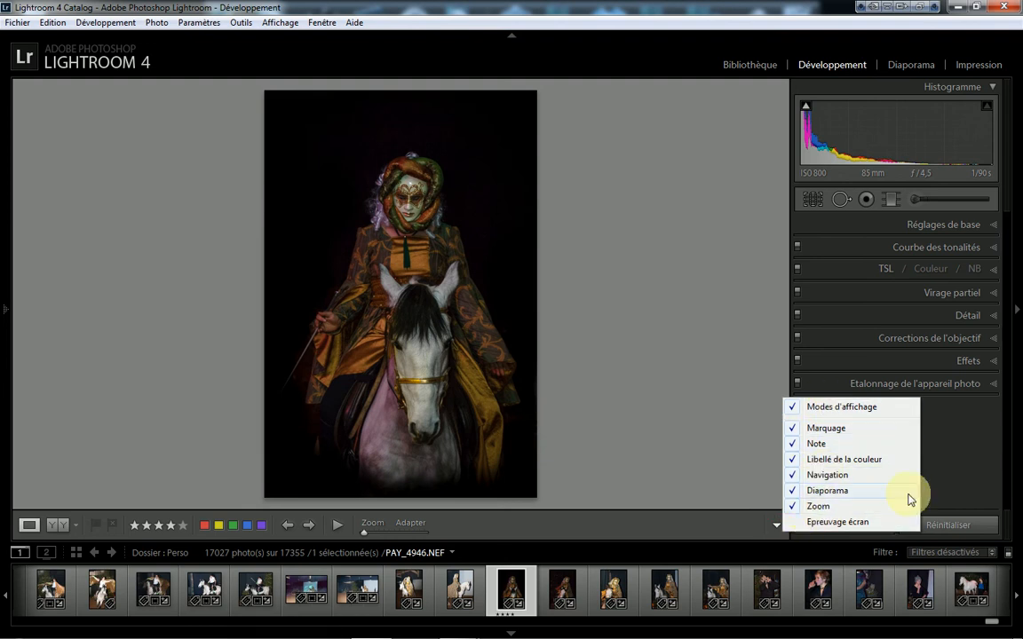
click(968, 480)
Switch to the Diaporama module and review the end mark choices for its panels.
click(925, 64)
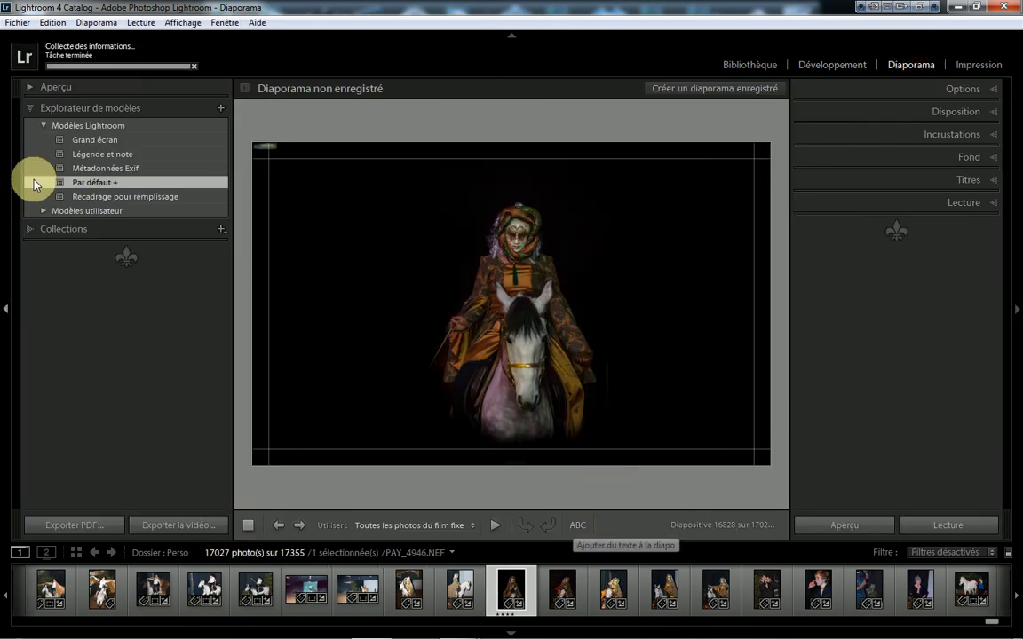
right_click(893, 229)
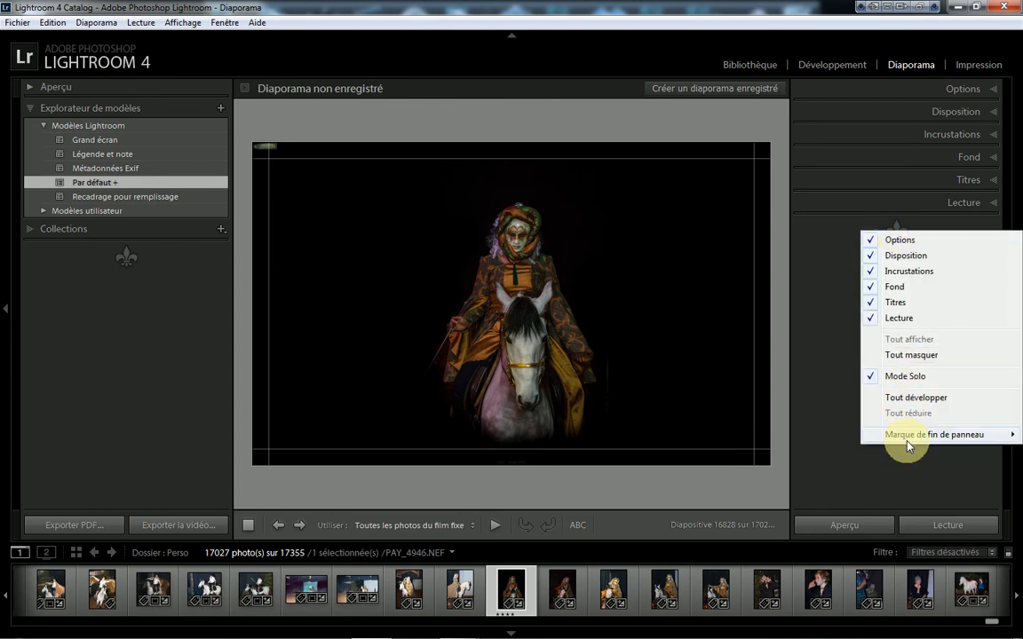
mouse_move(907, 436)
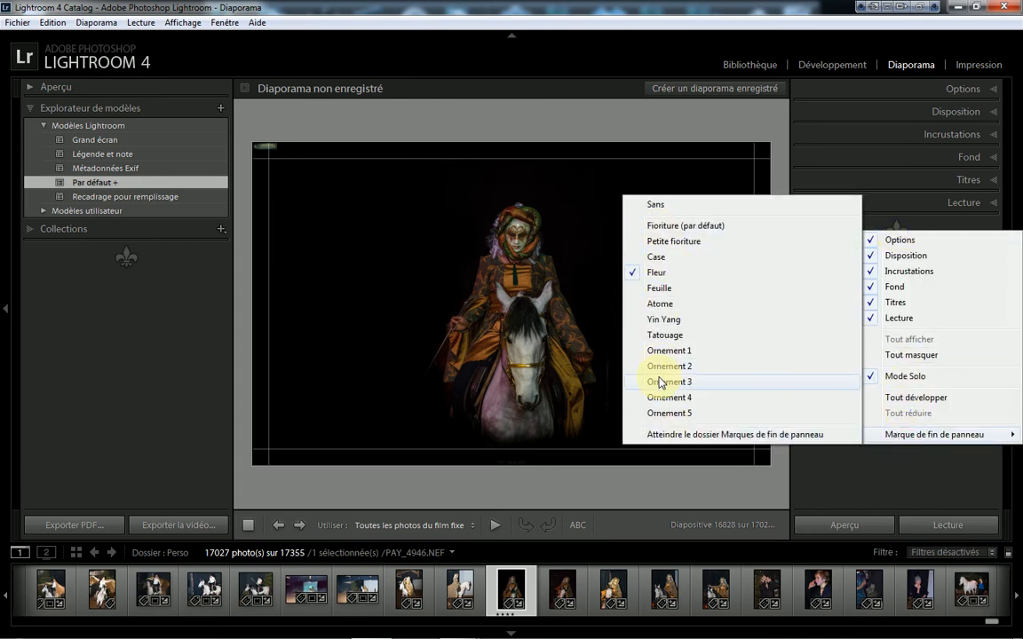
click(174, 349)
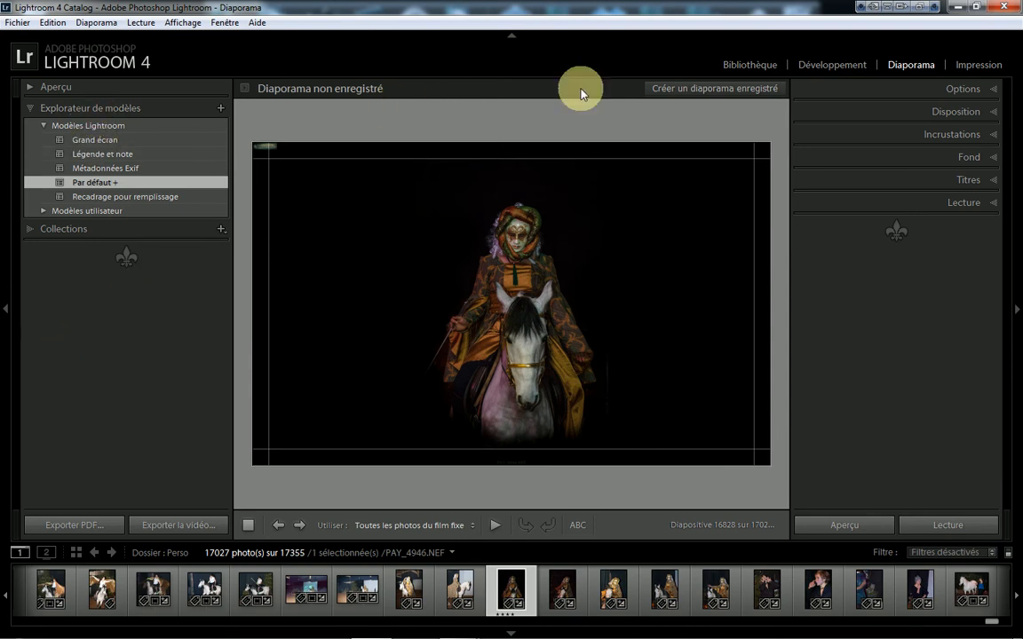
Switch to the Impression module and review the display options of both side panel groups.
click(961, 73)
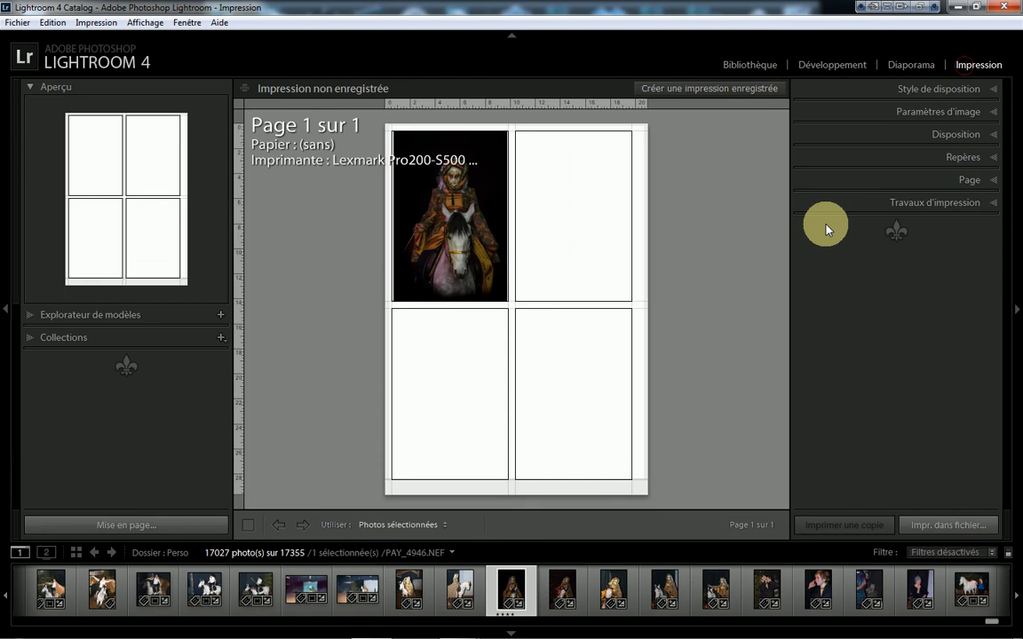
right_click(886, 390)
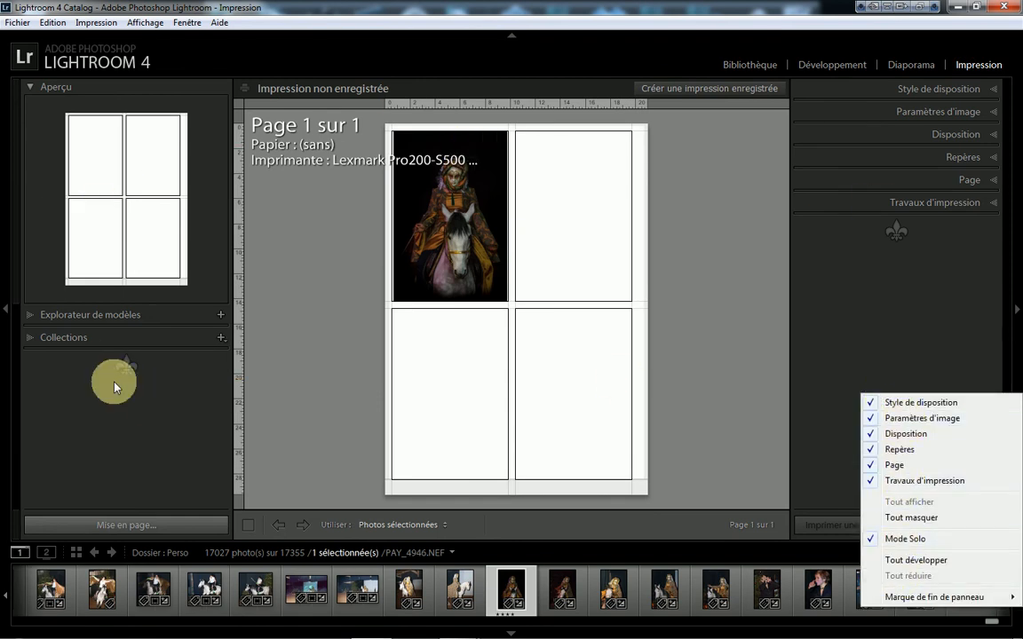
right_click(81, 419)
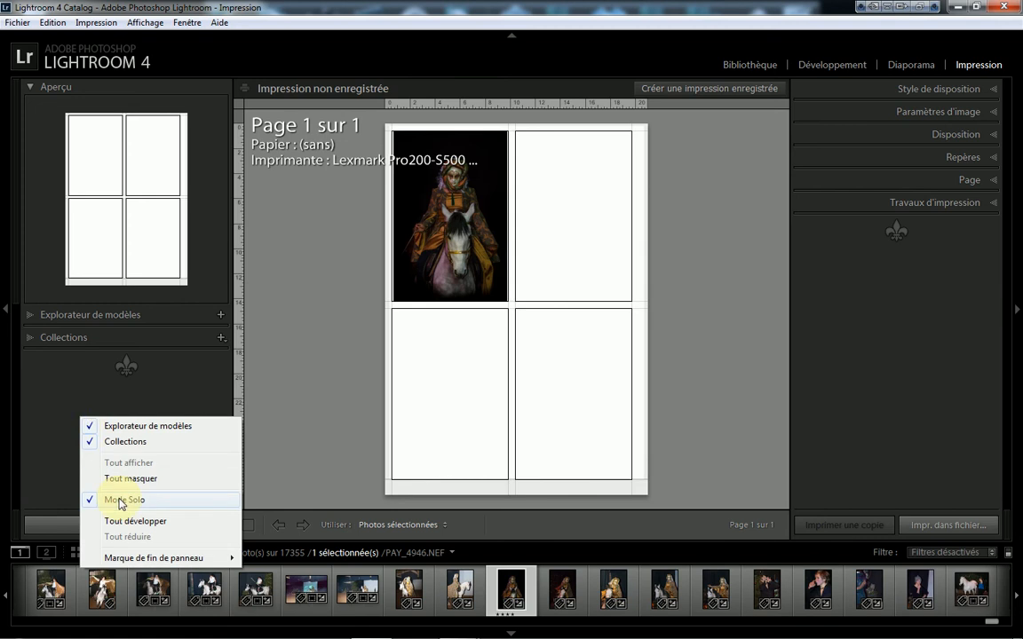
click(48, 385)
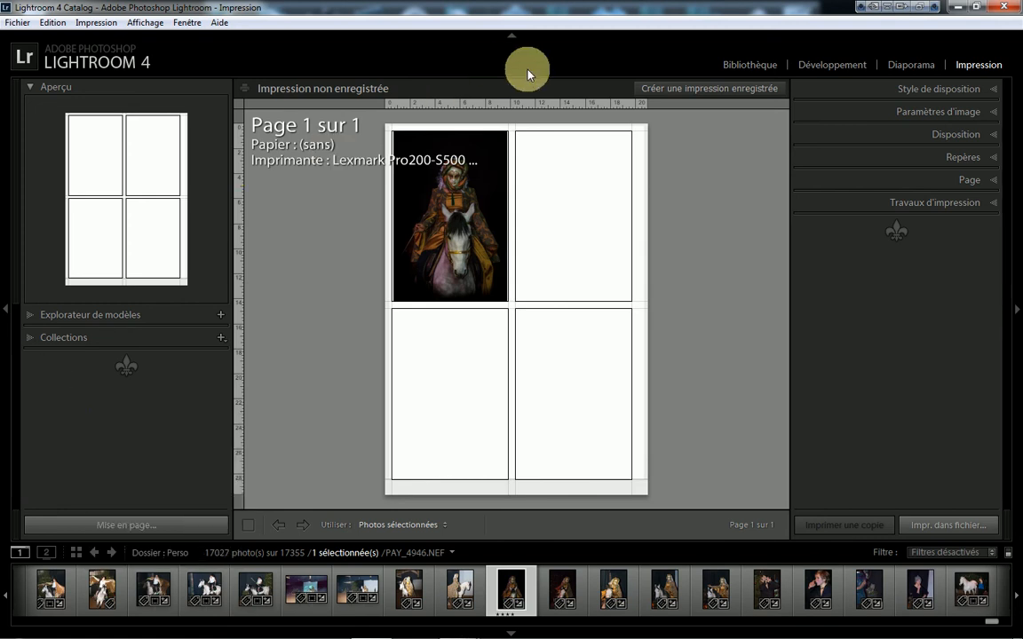
Return to Bibliothèque and, in the Interface preferences, set the panel end marks to Fioriture (par défaut) and review the keyword separator choices.
click(755, 66)
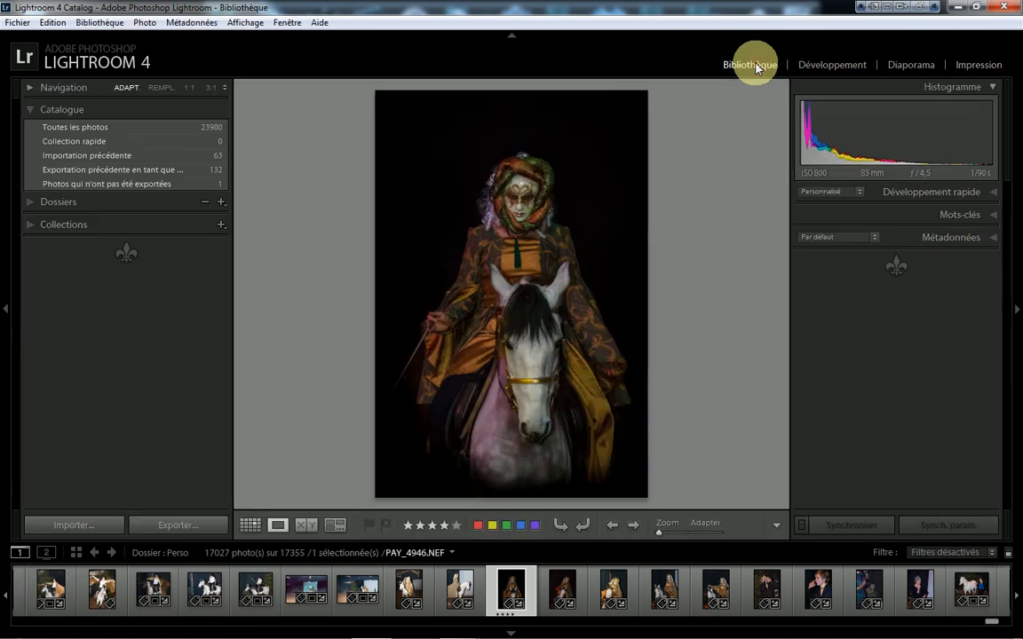
click(52, 24)
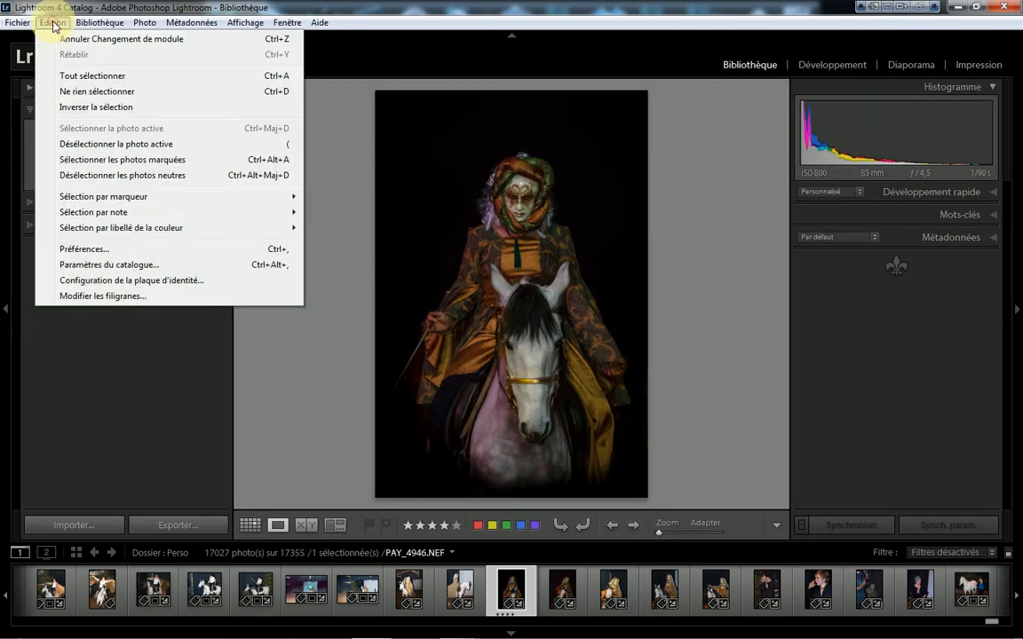
click(78, 253)
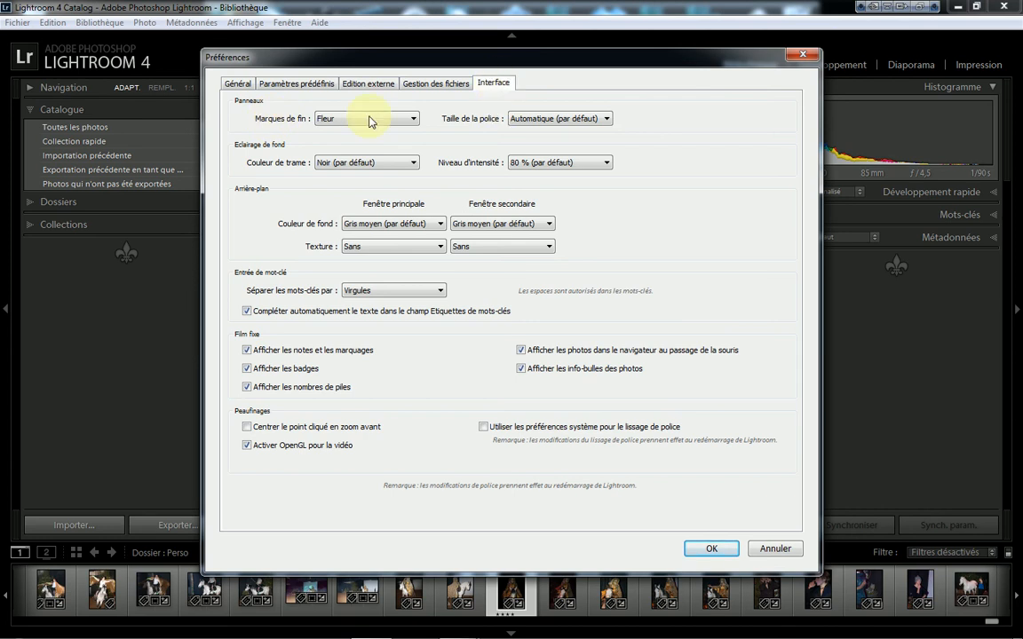
click(412, 118)
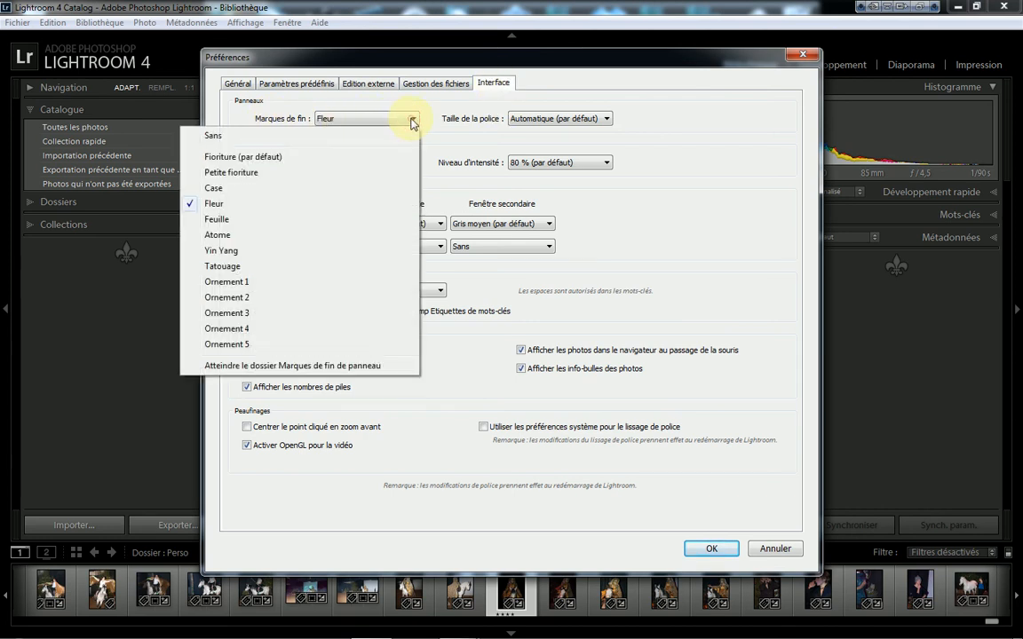
click(224, 160)
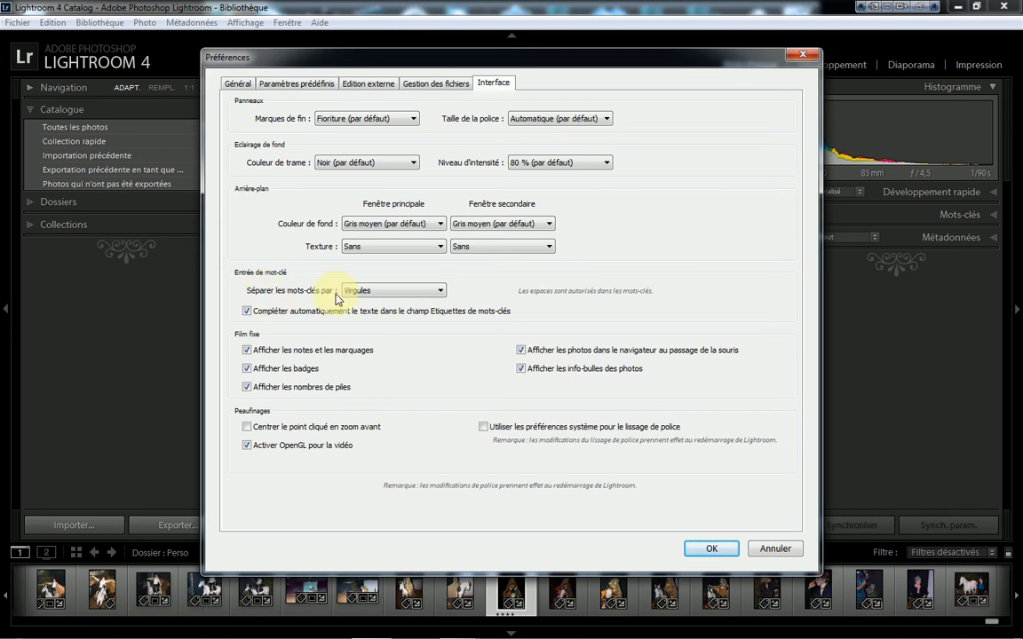
click(439, 291)
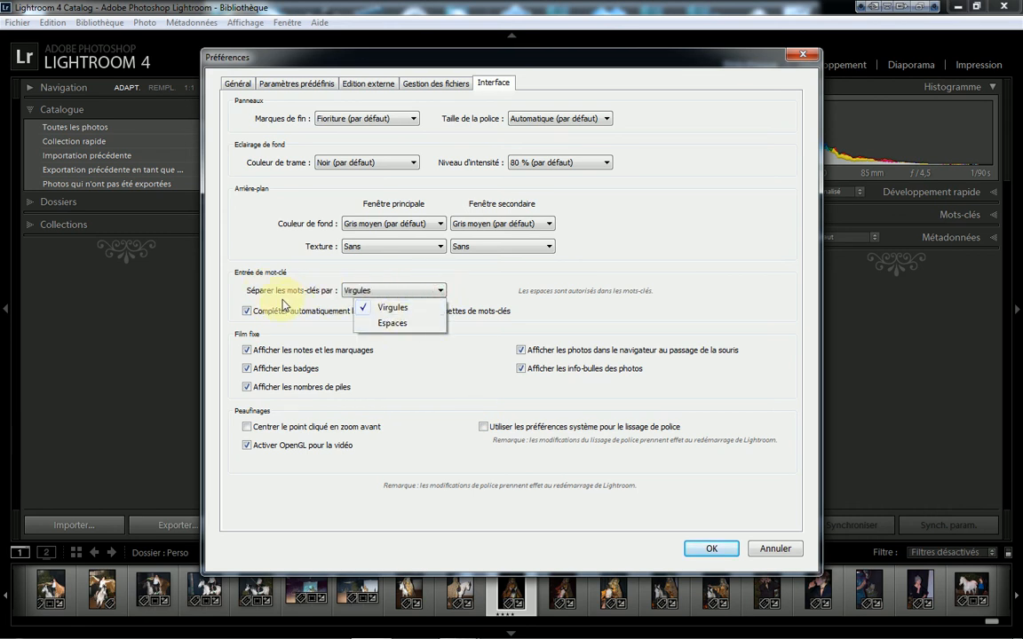
click(569, 307)
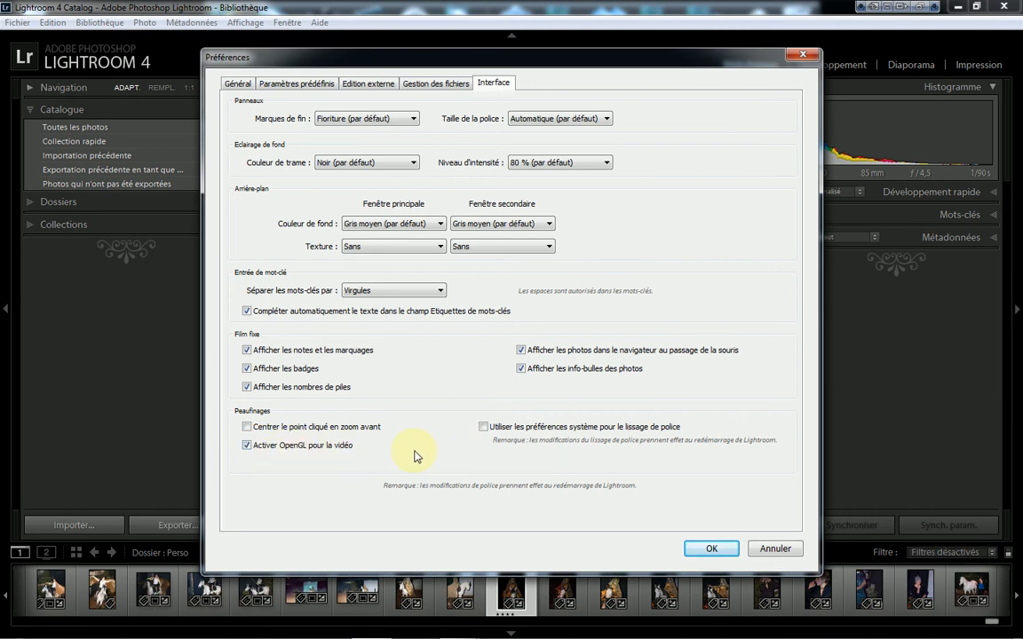
In the Général preferences, review the startup catalogue choices and select Astérisque as the sound played after an import.
click(236, 83)
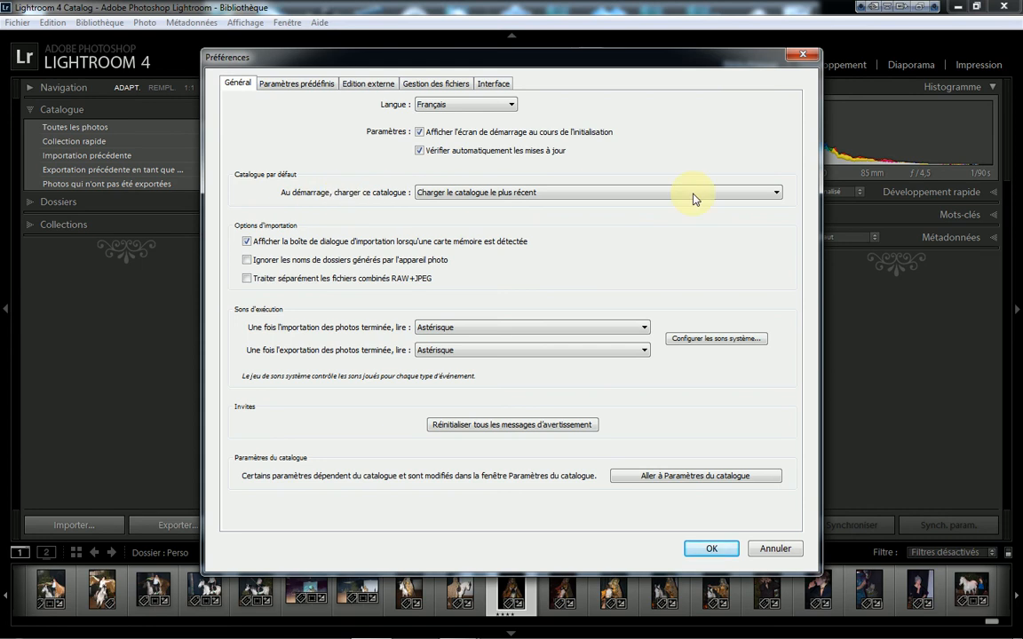
click(767, 197)
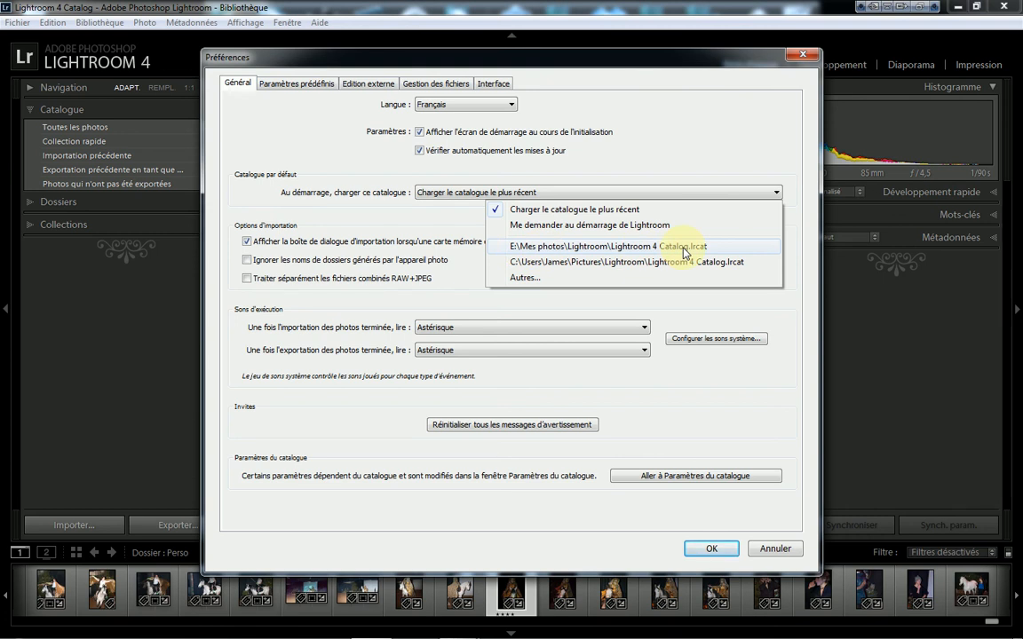
click(681, 298)
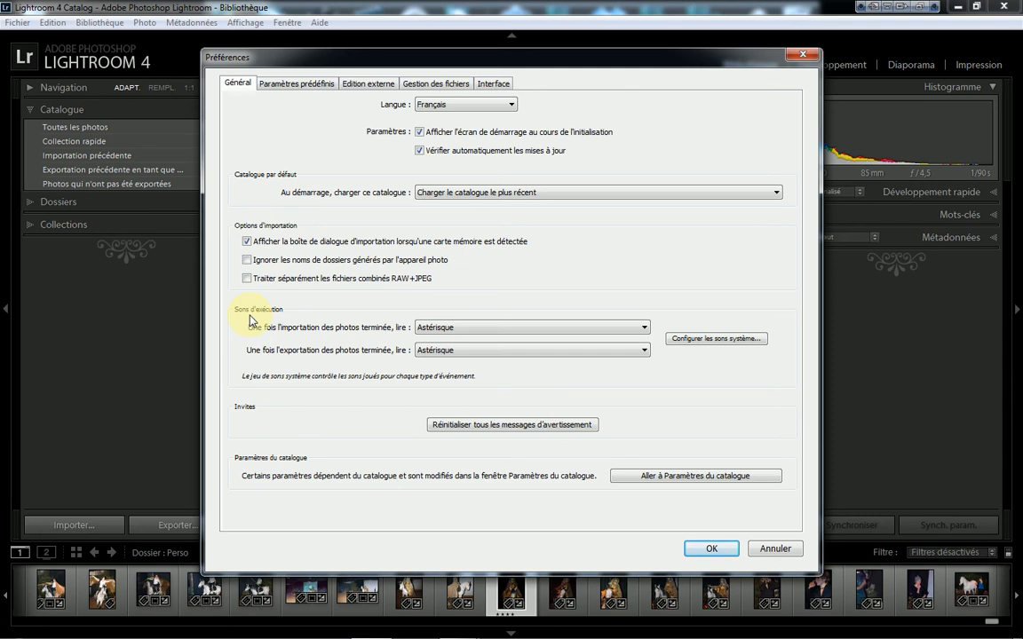
click(645, 328)
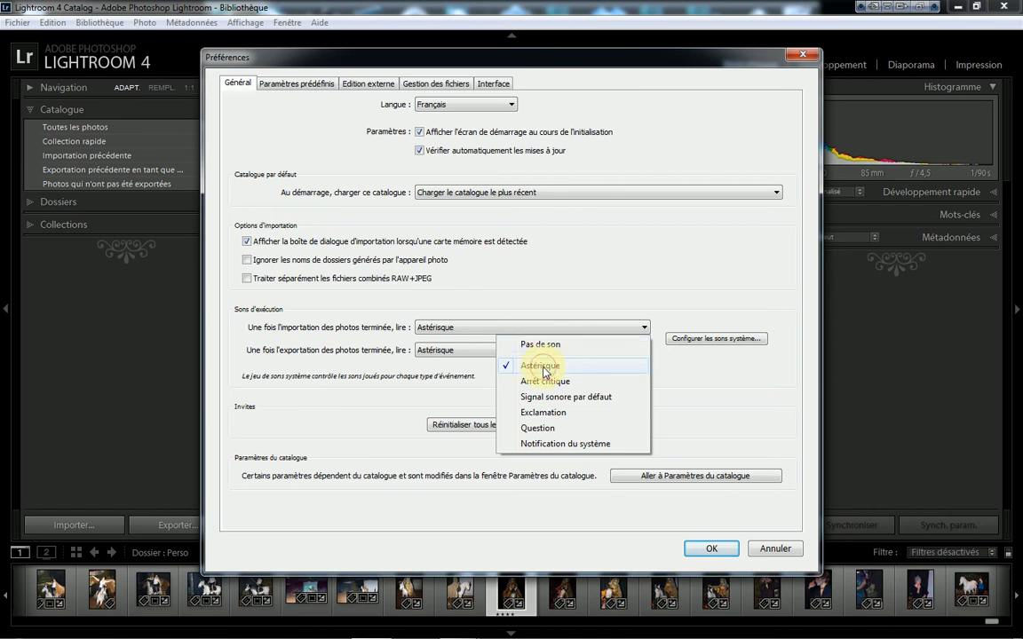
click(544, 371)
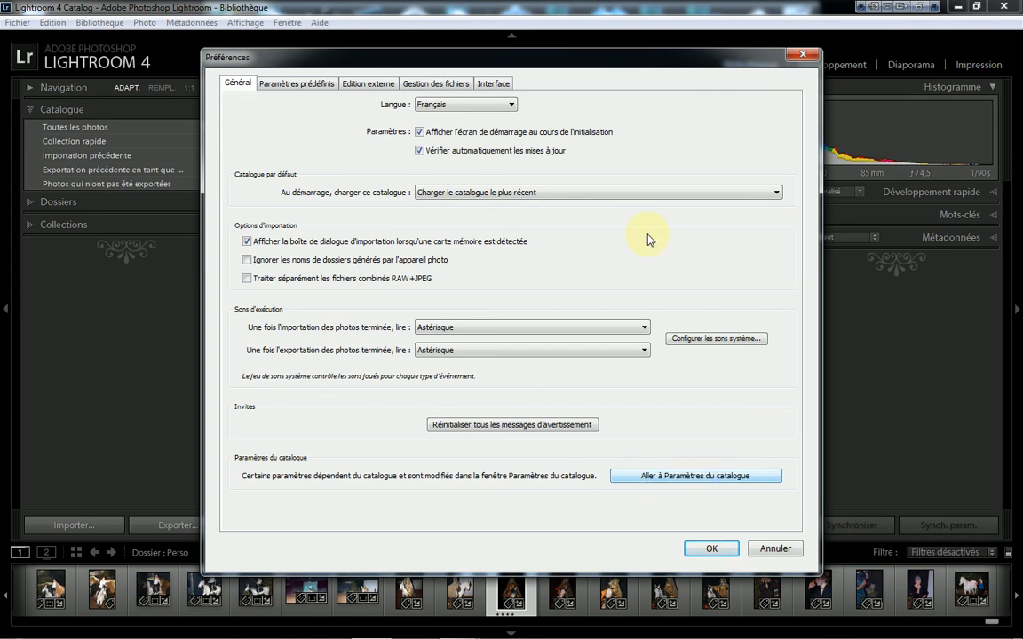
click(61, 27)
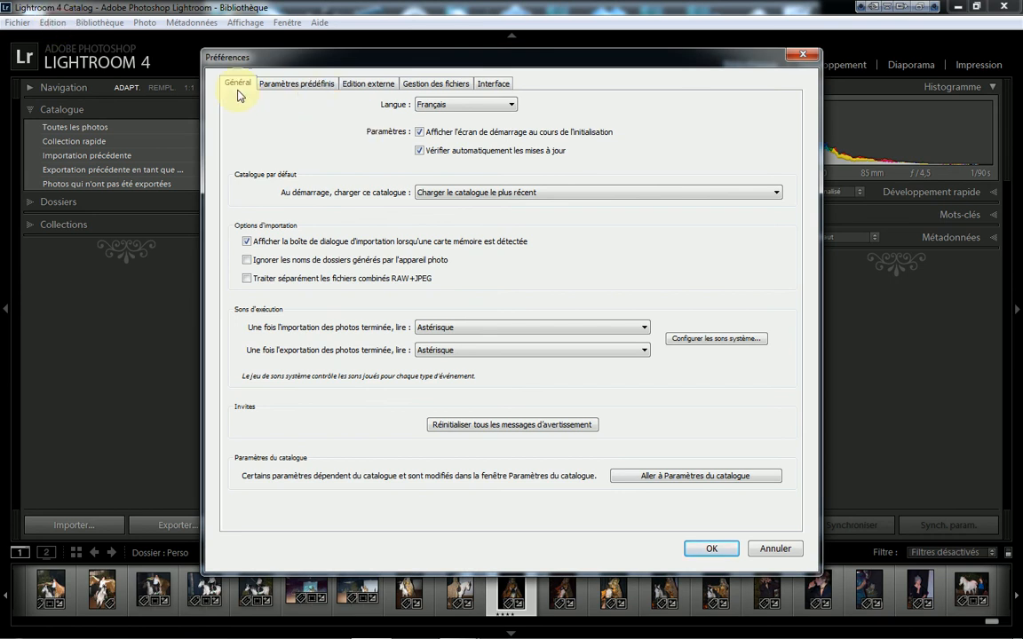
From the Paramètres prédéfinis preferences, reveal the Lightroom presets folder, inspect the contents of the Lightroom folder and close it.
click(286, 82)
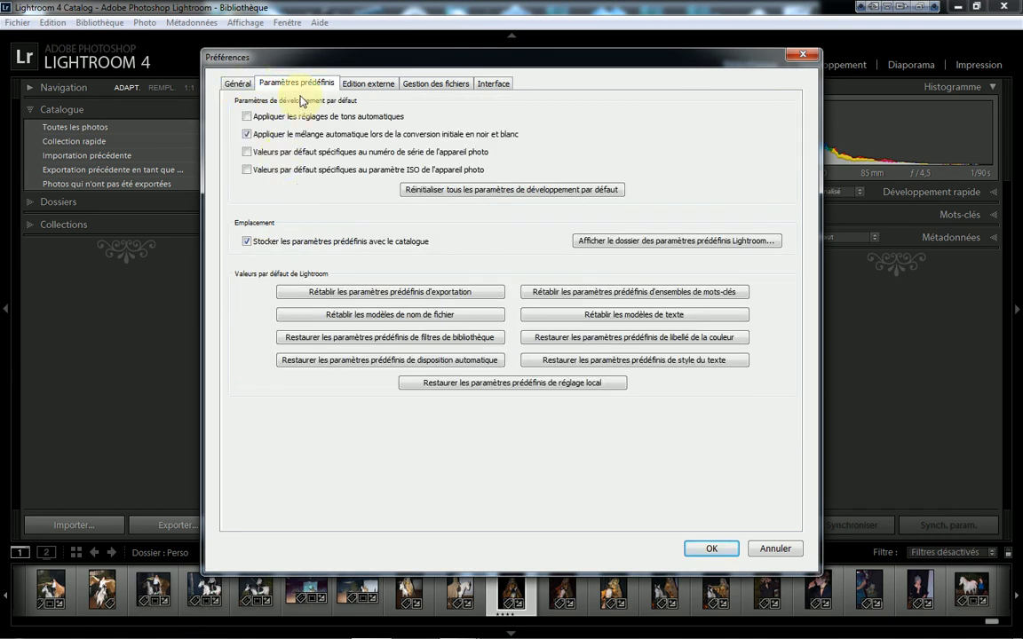
click(248, 136)
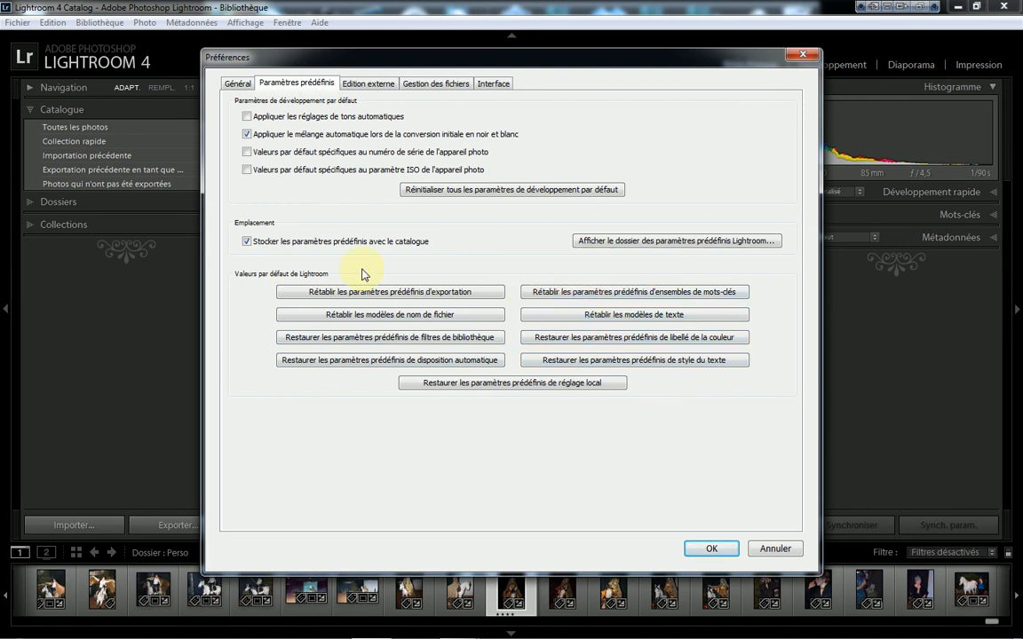
click(676, 241)
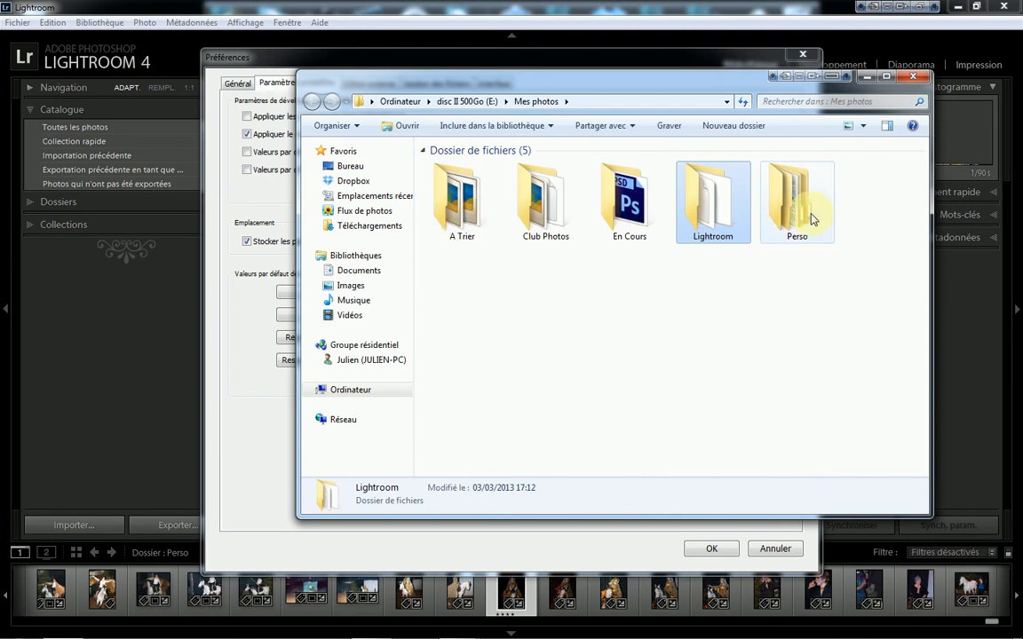
double_click(696, 194)
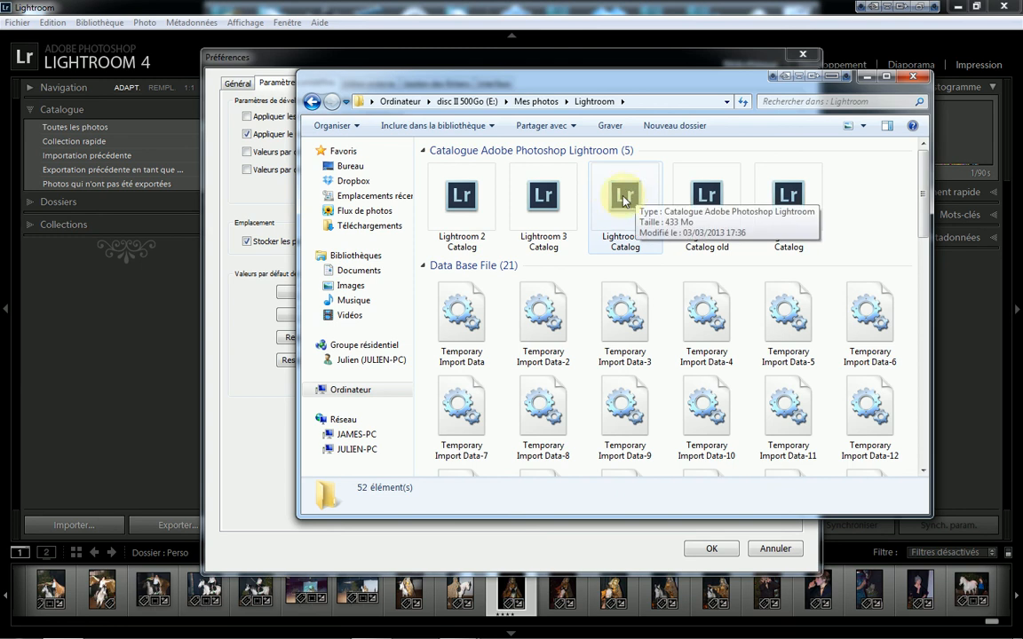
click(915, 79)
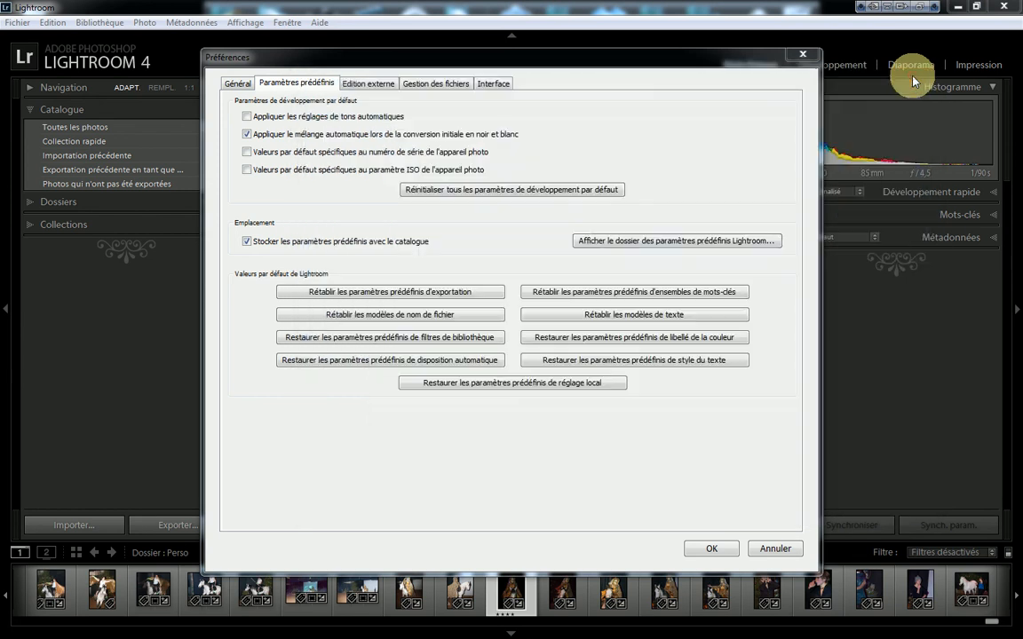
Review the file format and colour space choices for editing in Adobe Photoshop CS6 in the Edition externe preferences.
click(359, 85)
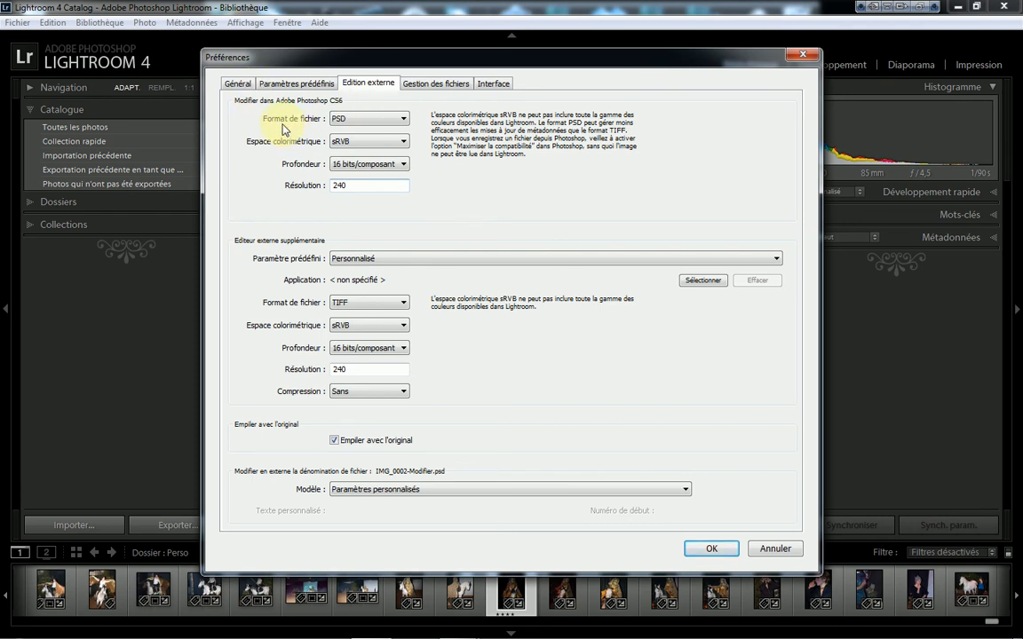
click(404, 120)
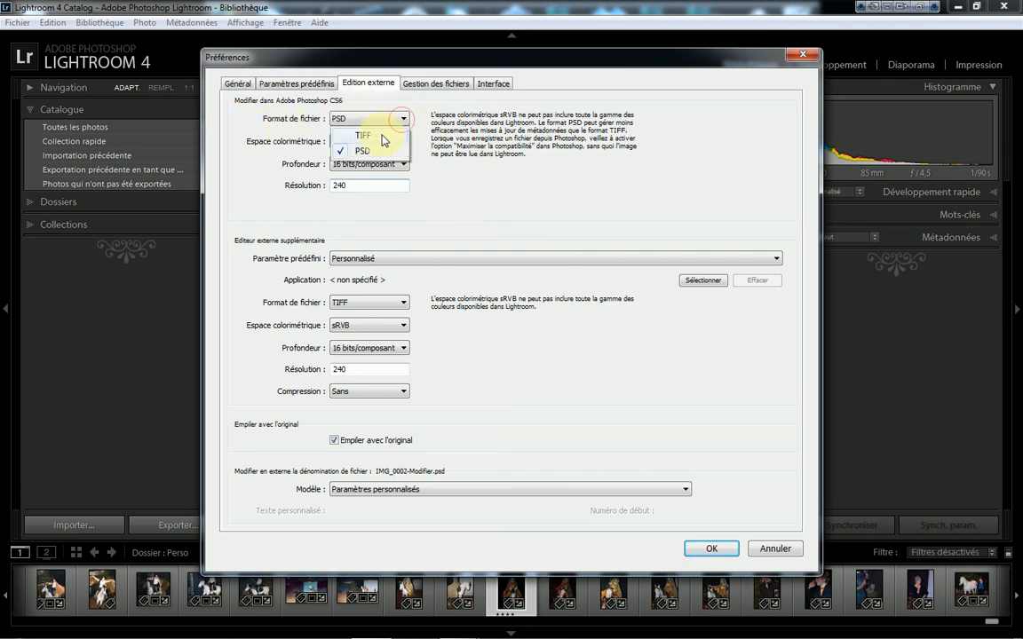
click(257, 146)
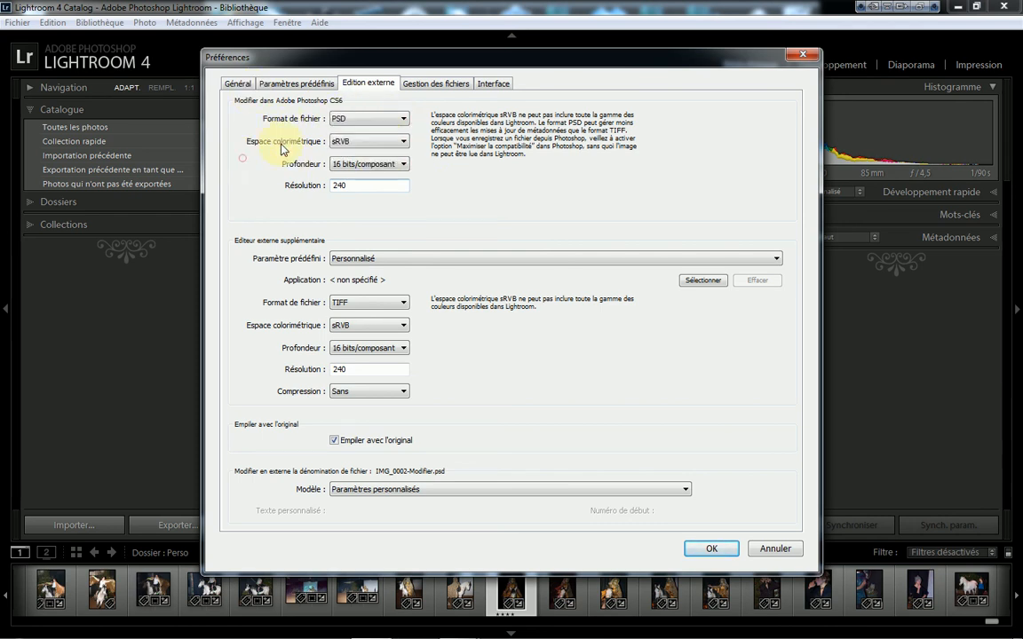
click(404, 144)
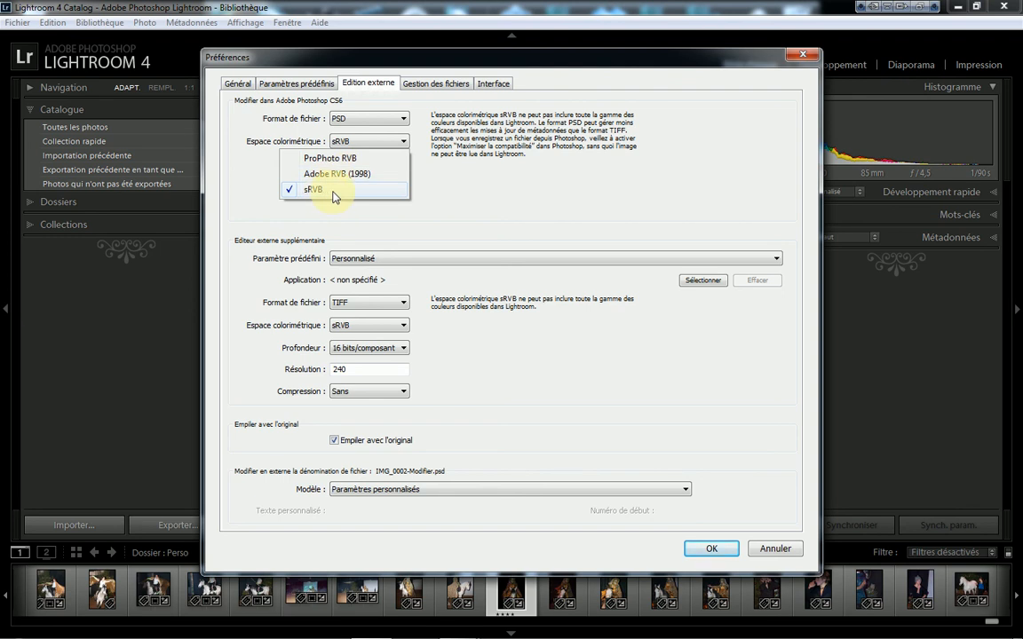
click(489, 194)
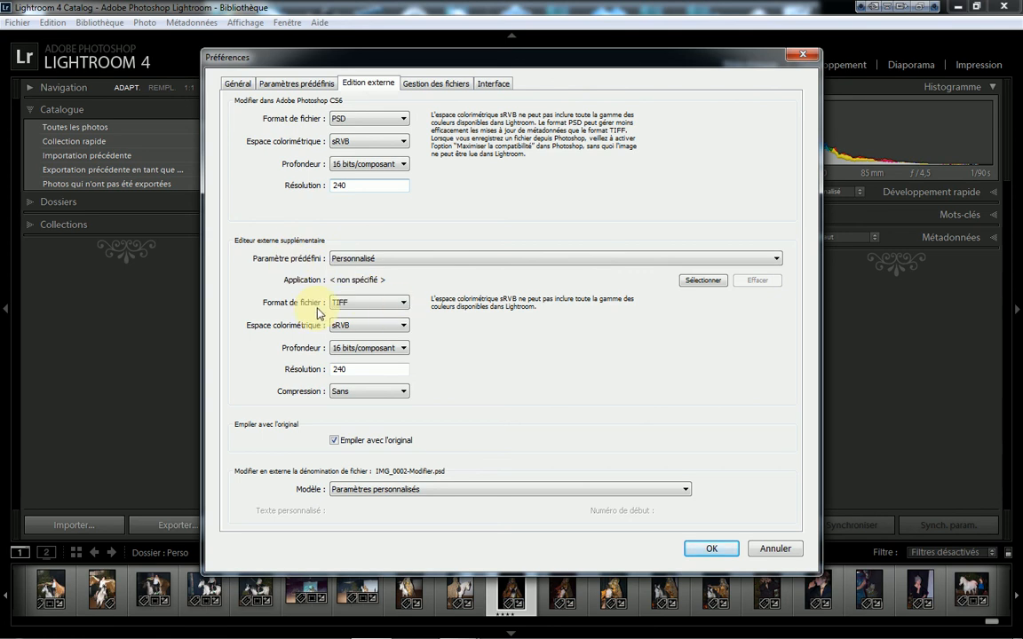
Review the additional external editor presets and browse the Programmes folder for an editor application, leaving the selection without choosing one.
click(778, 259)
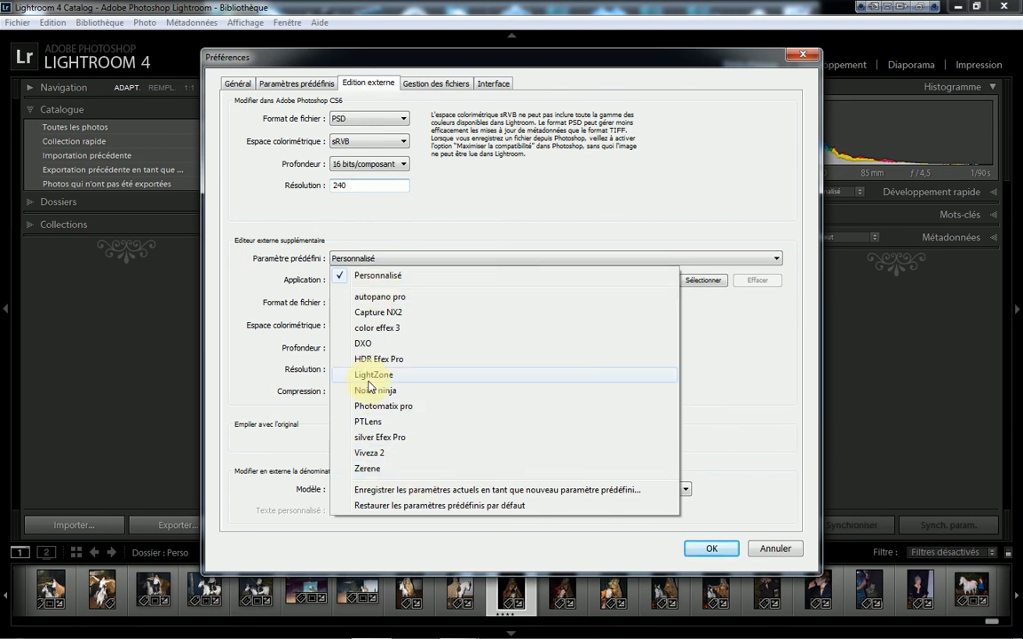
click(708, 353)
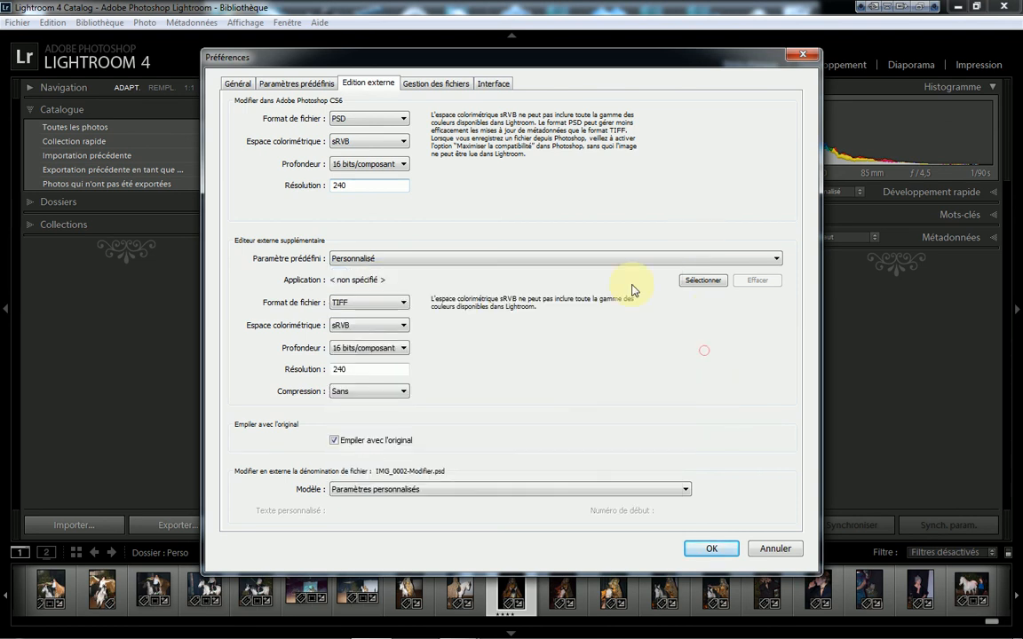
click(697, 280)
click(695, 282)
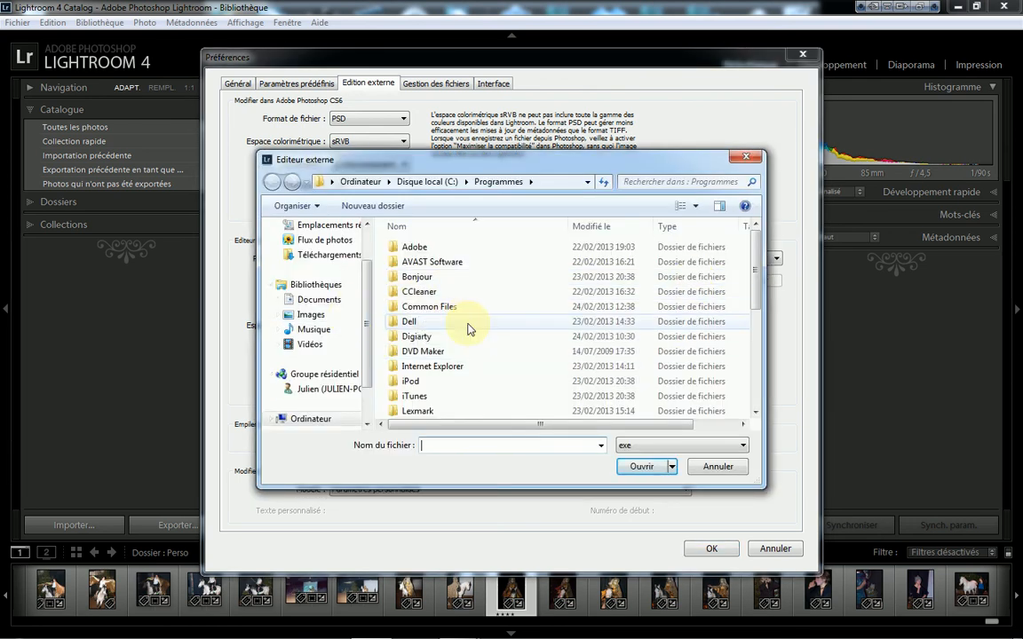
mouse_move(756, 269)
mouse_down()
mouse_move(761, 391)
mouse_move(754, 259)
mouse_move(749, 272)
mouse_up()
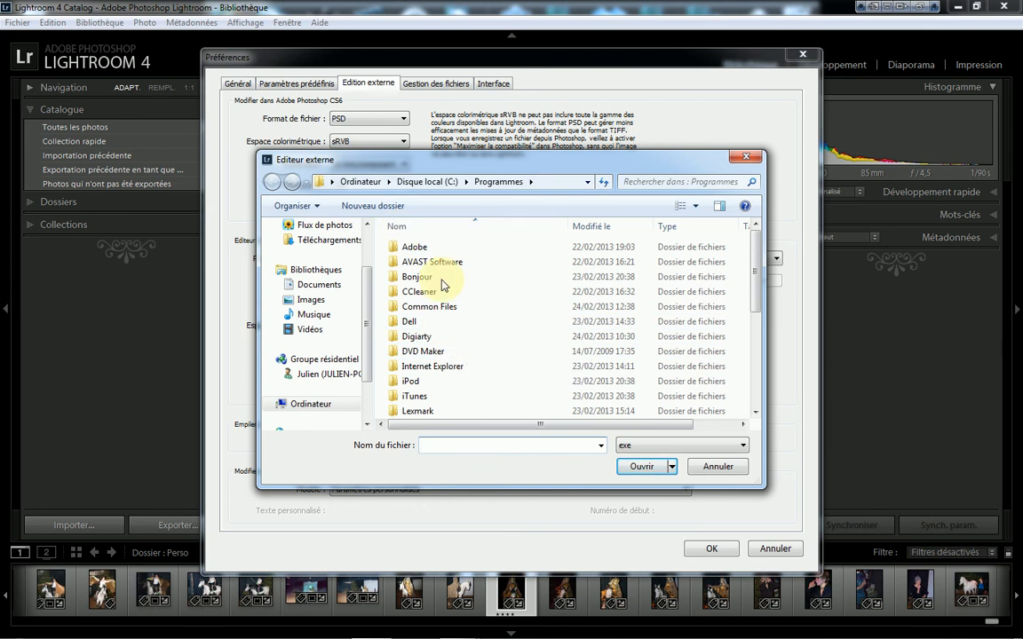
click(695, 467)
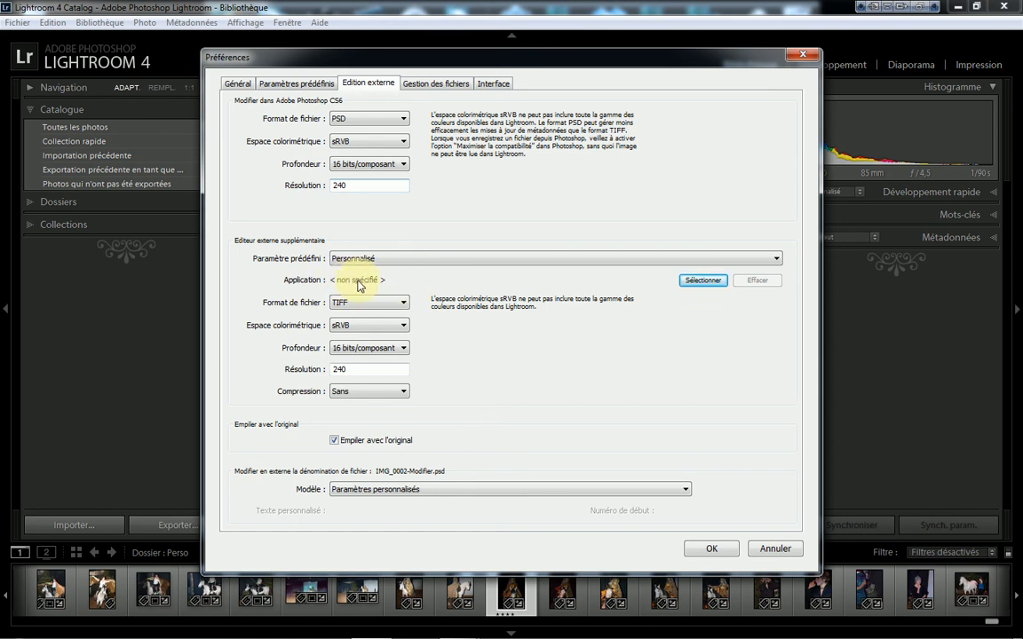
Review the file format and bit depth choices for the additional external editor.
click(406, 306)
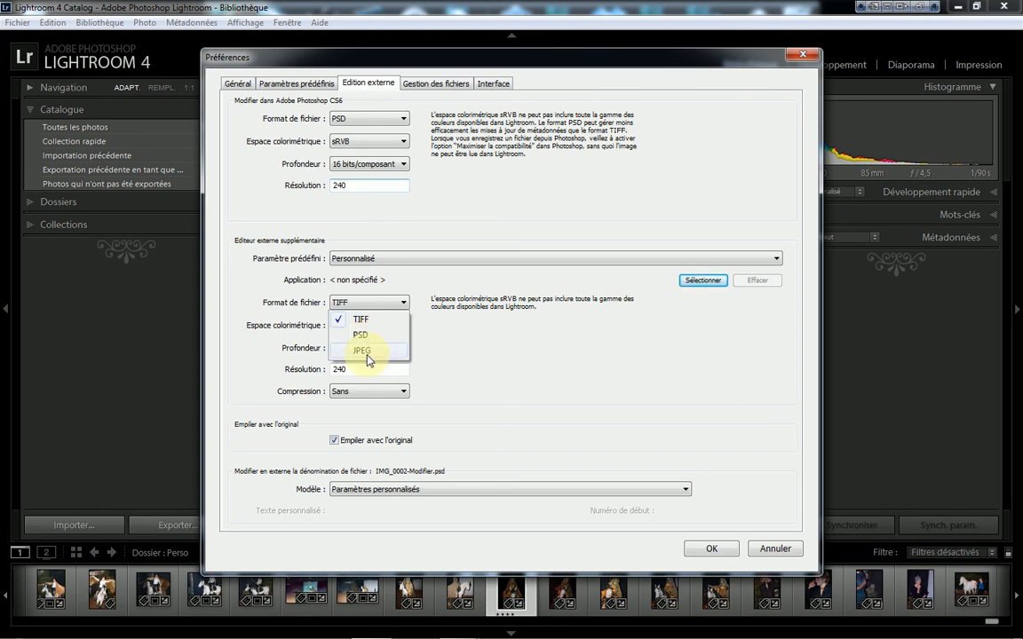
click(462, 353)
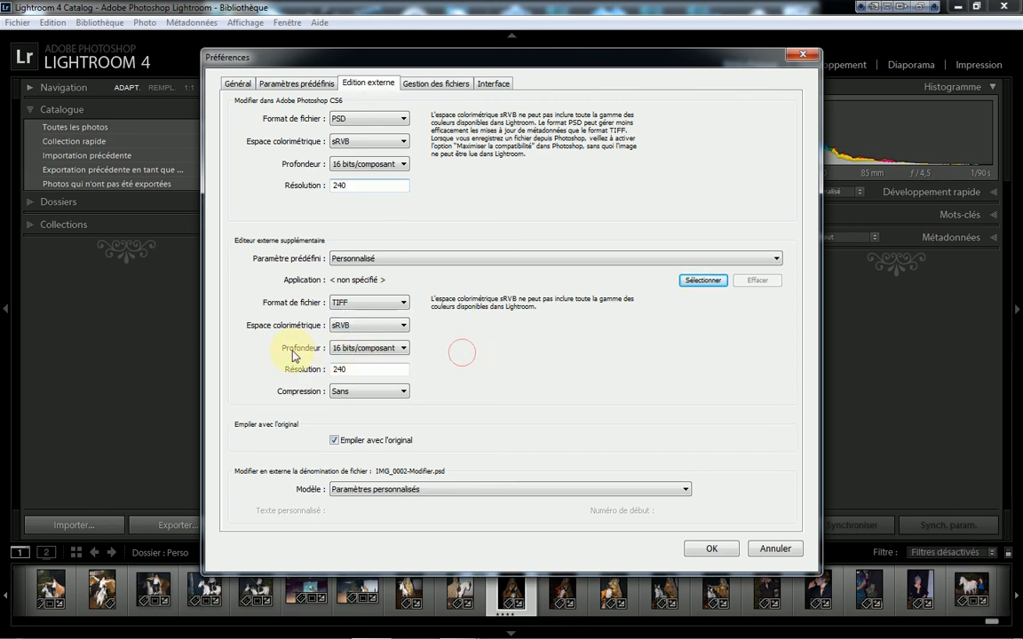
click(405, 348)
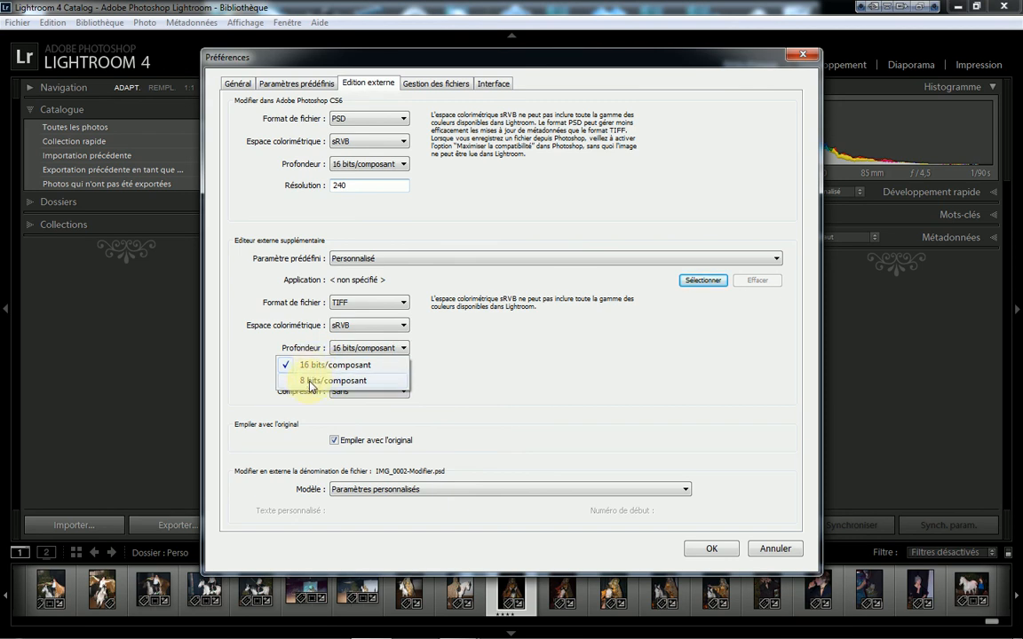
click(482, 378)
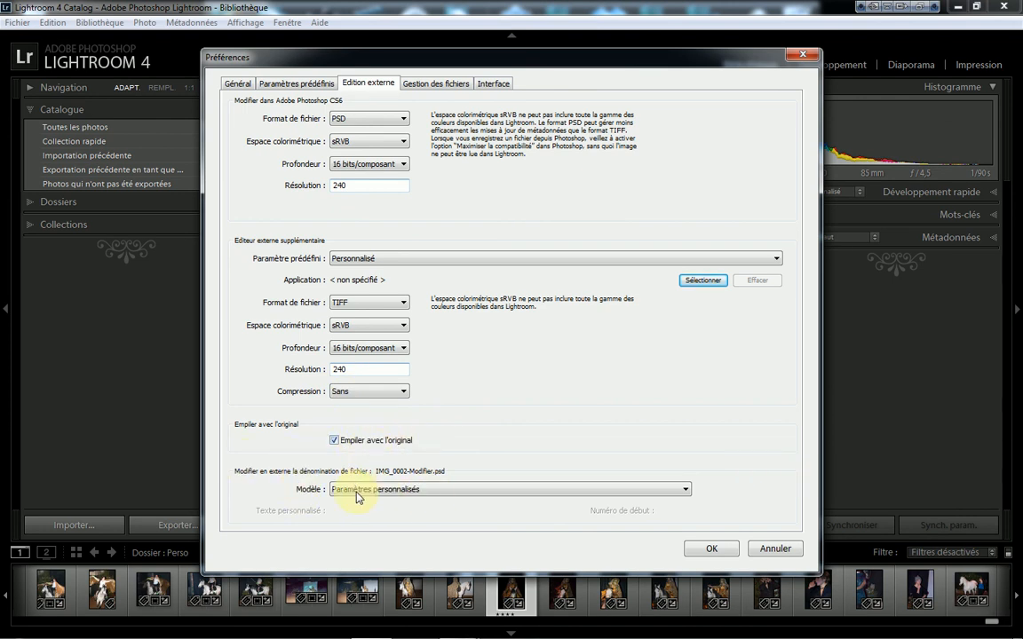
Review the Gestion des fichiers preferences, including the cache settings, and the Interface preferences, and cancel the Préférences dialog.
click(434, 83)
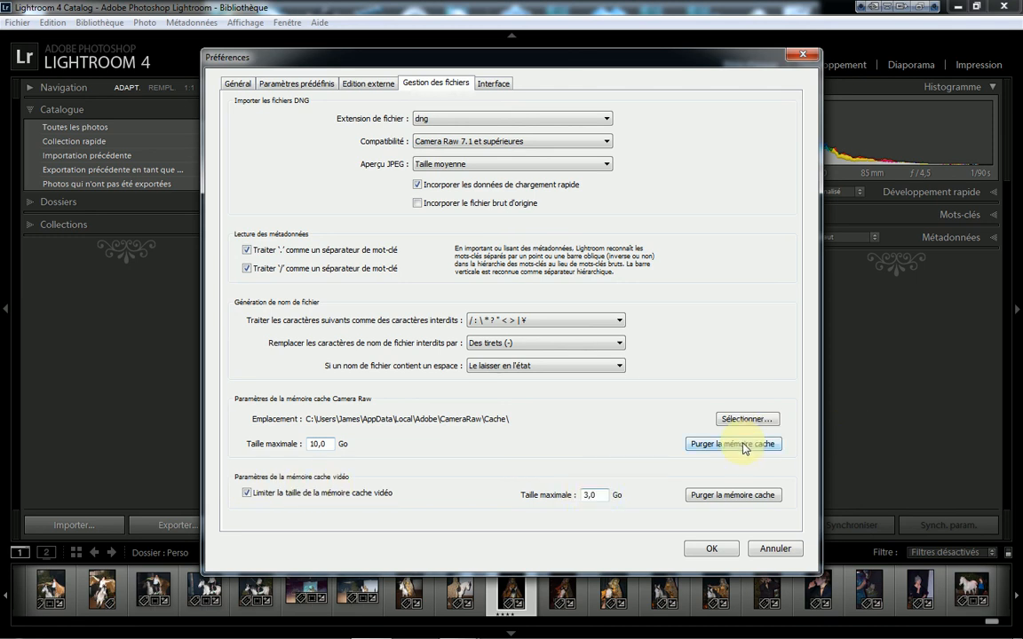
click(742, 504)
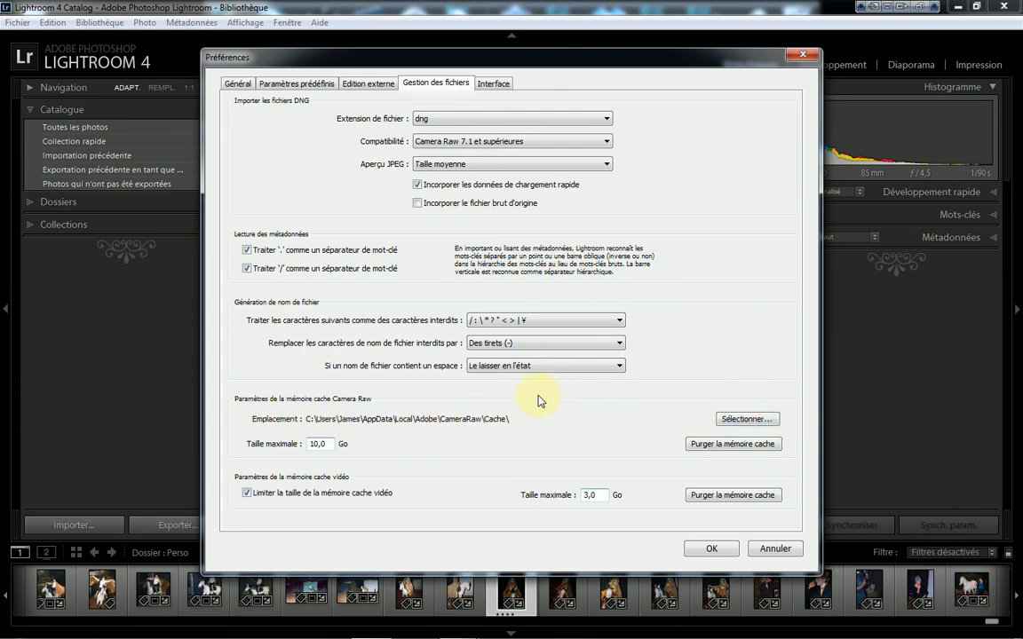
click(496, 83)
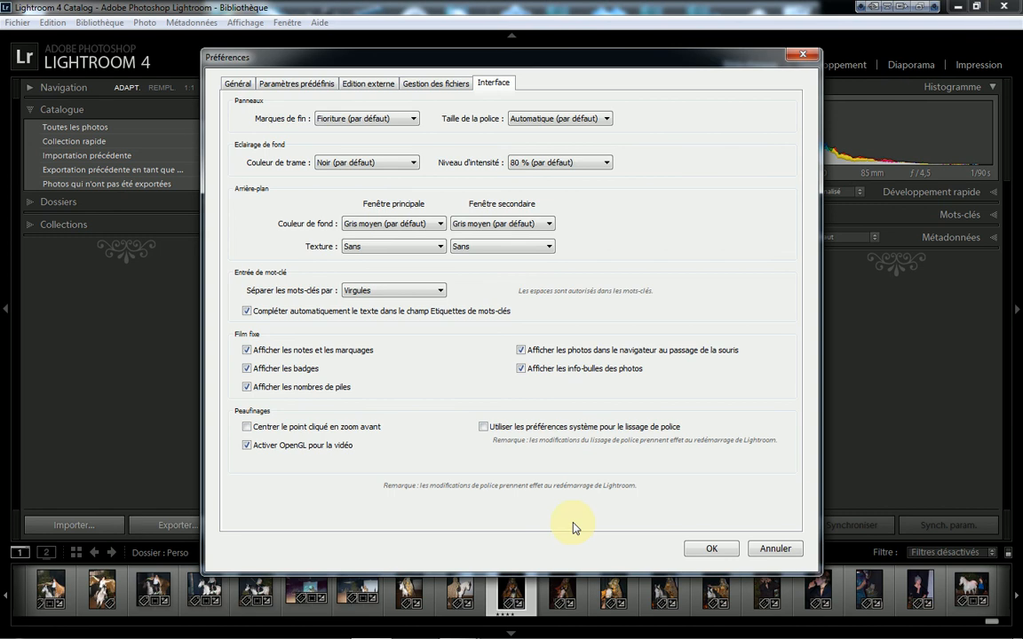
click(775, 549)
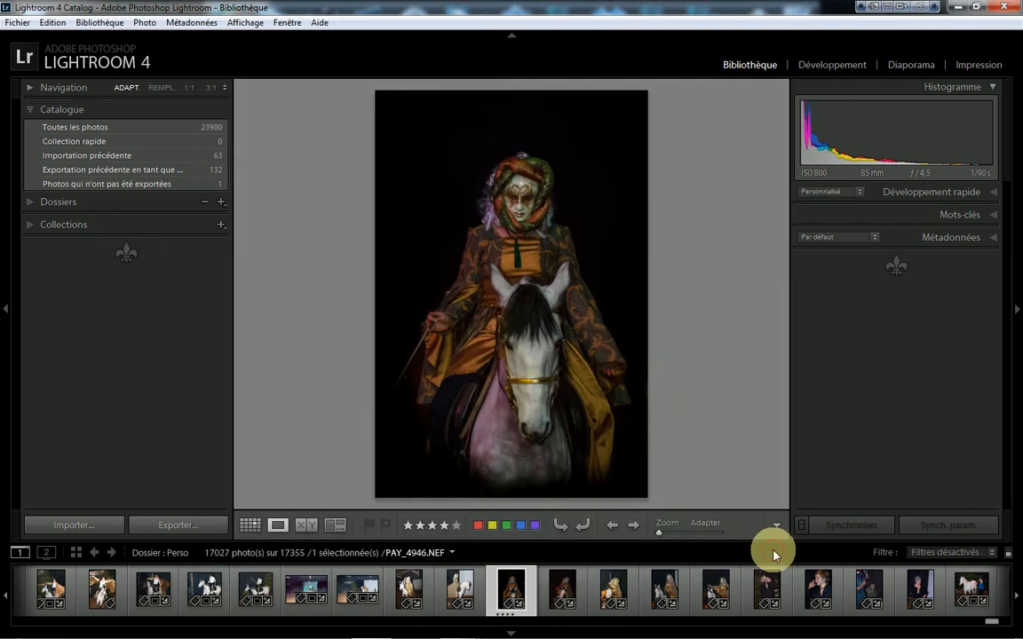
Open the catalogue settings and review the catalogue information and backup frequency choices in Général.
click(52, 23)
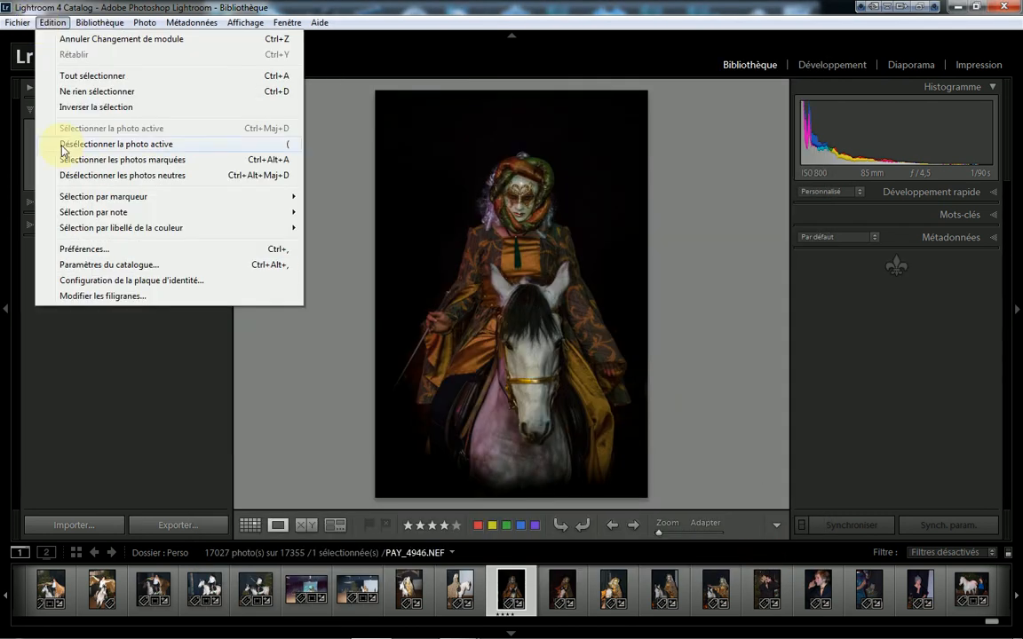
click(99, 266)
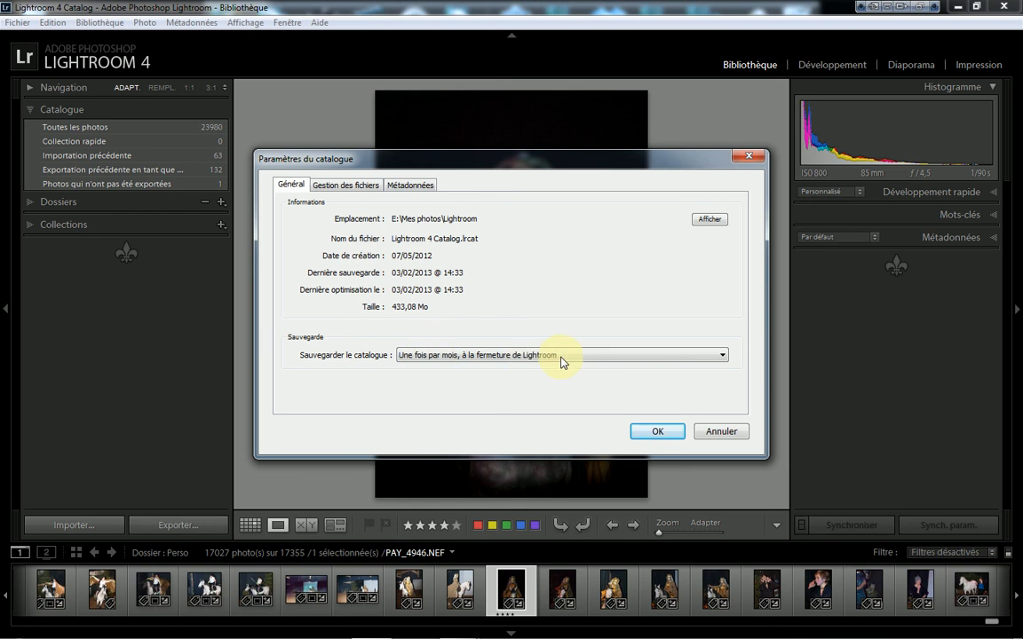
click(723, 359)
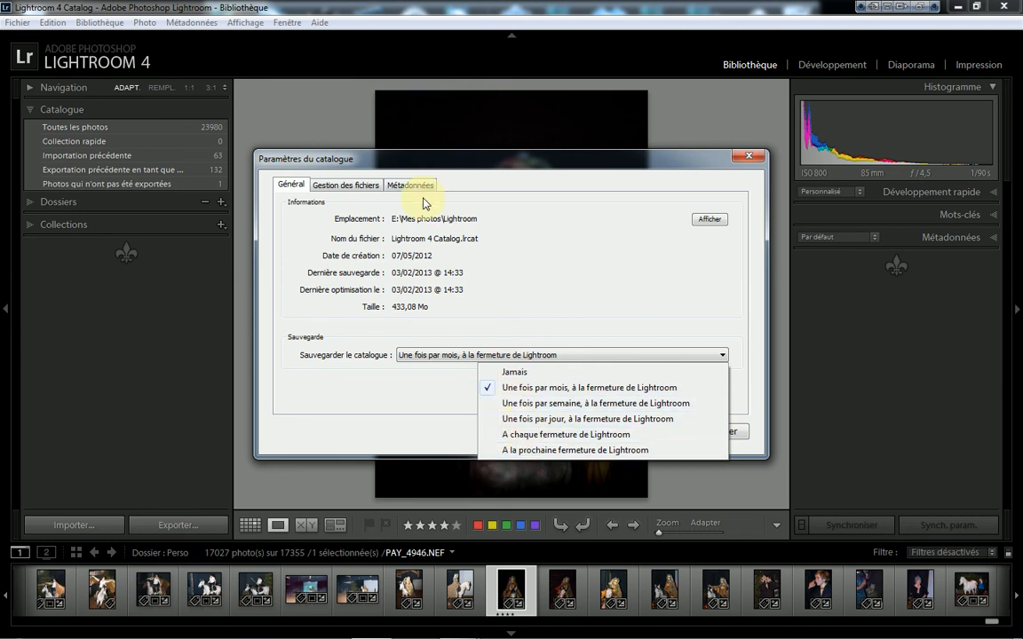
click(331, 184)
Review the Gestion des fichiers and Métadonnées catalogue settings and accept the dialog.
click(346, 186)
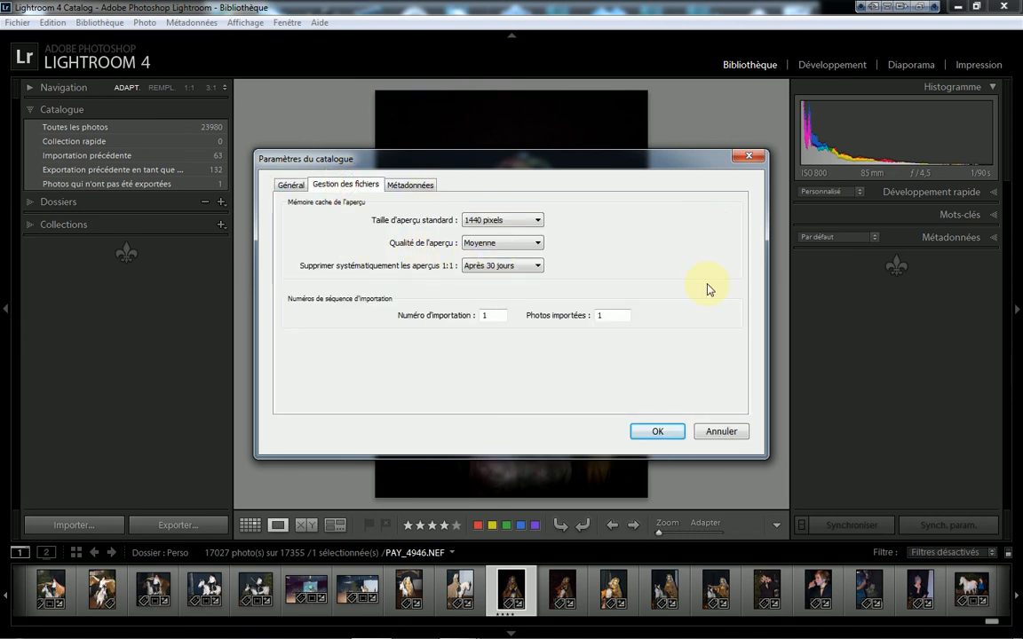
click(407, 185)
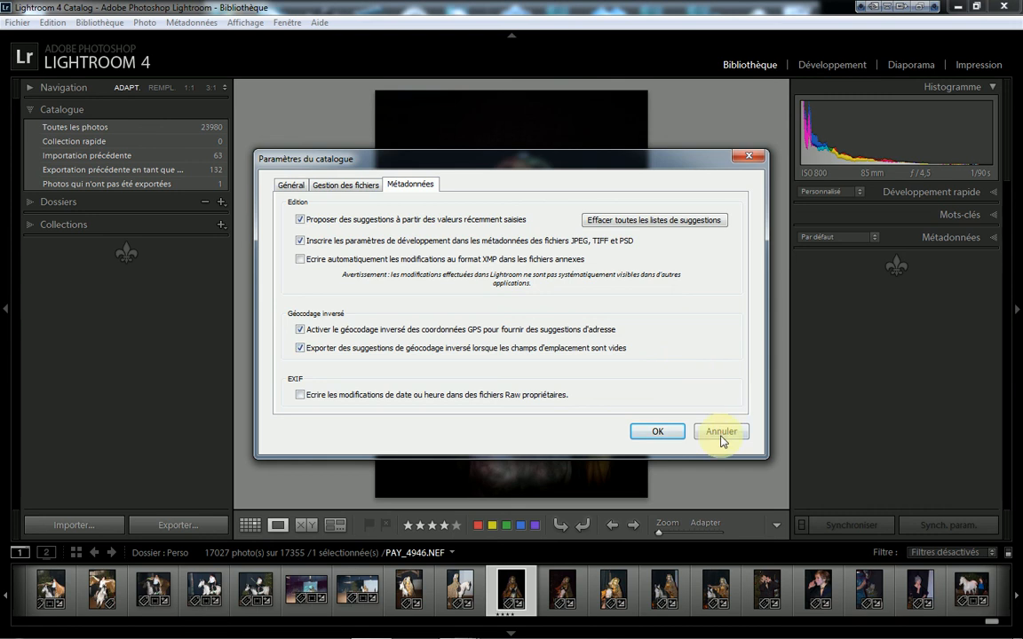
click(676, 433)
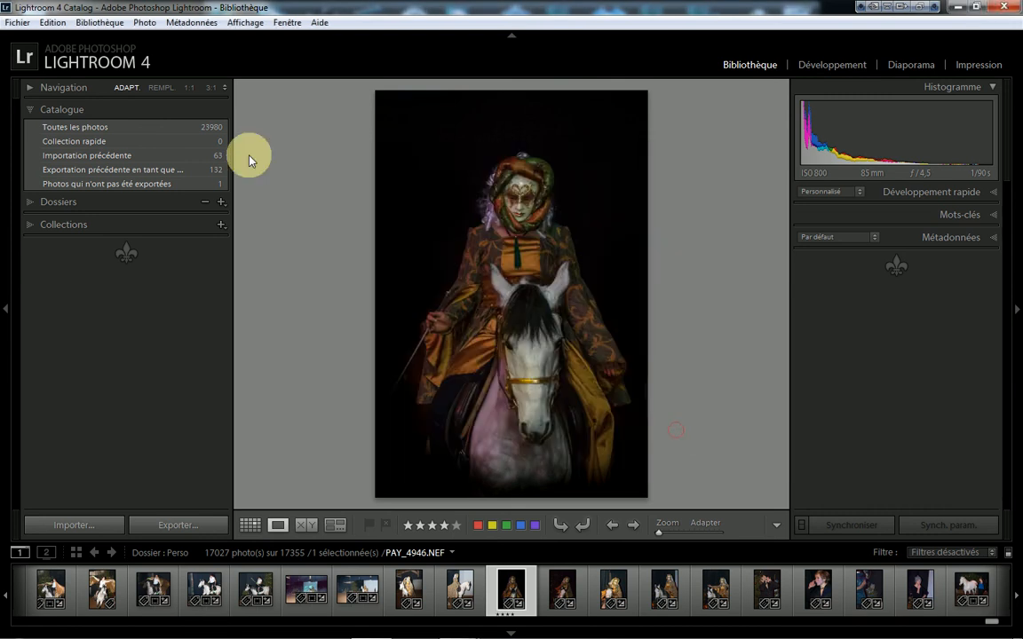